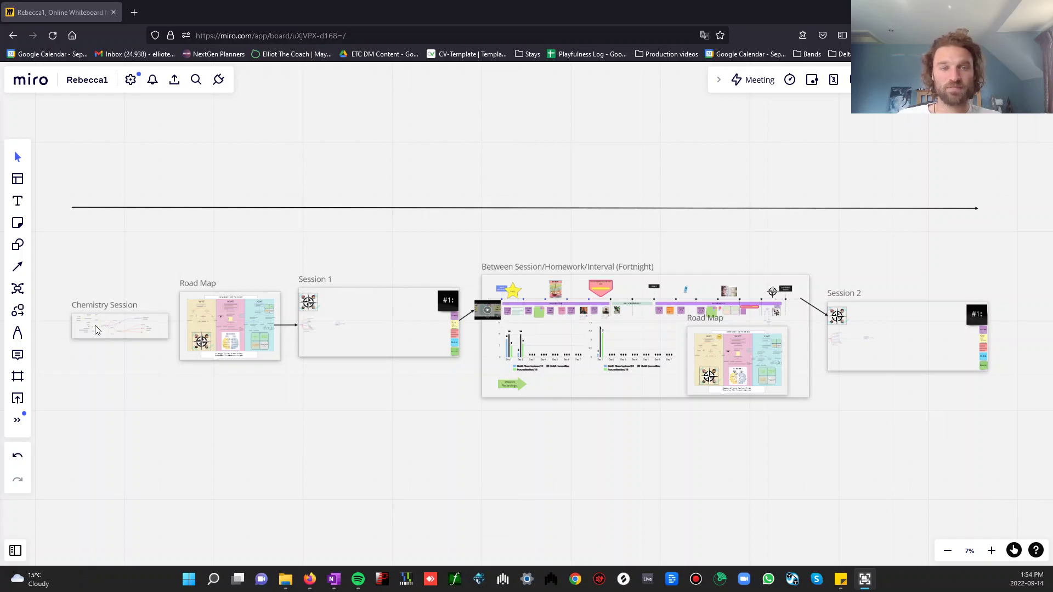
# Step: Zoom in on the Chemistry Session, then select and deselect its mind map and the Road Map
pyautogui.scroll(5, 95, 326)
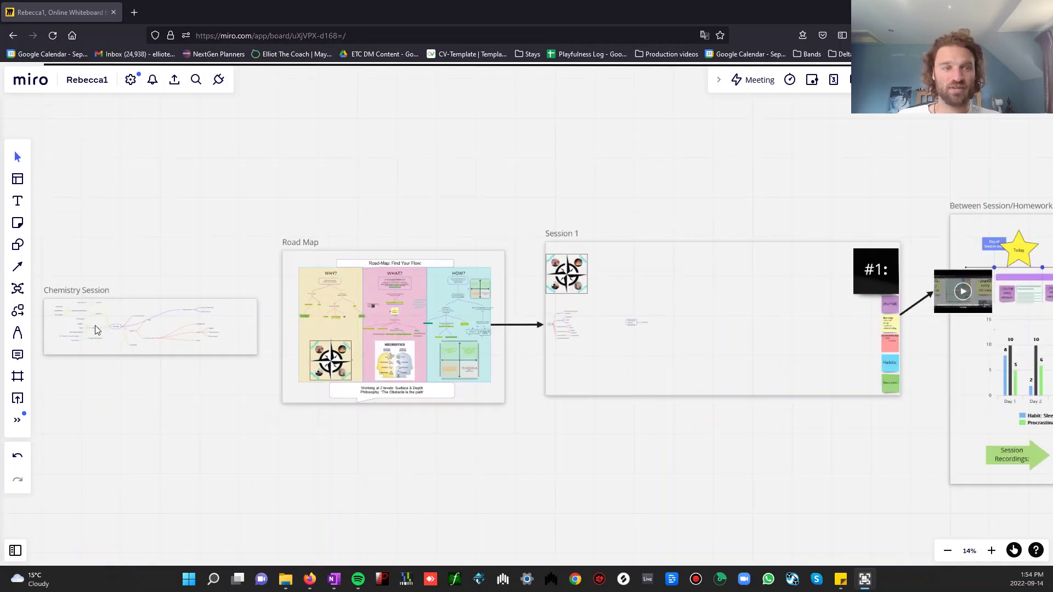
pyautogui.scroll(4, 94, 324)
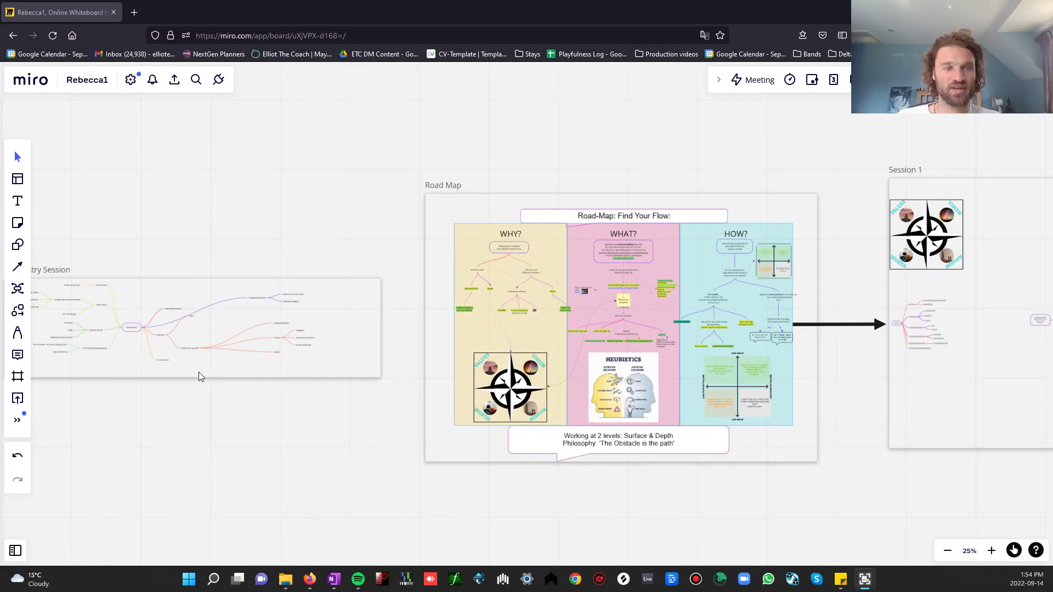
pyautogui.moveTo(93, 420); pyautogui.dragTo(317, 211)
pyautogui.press('Escape')
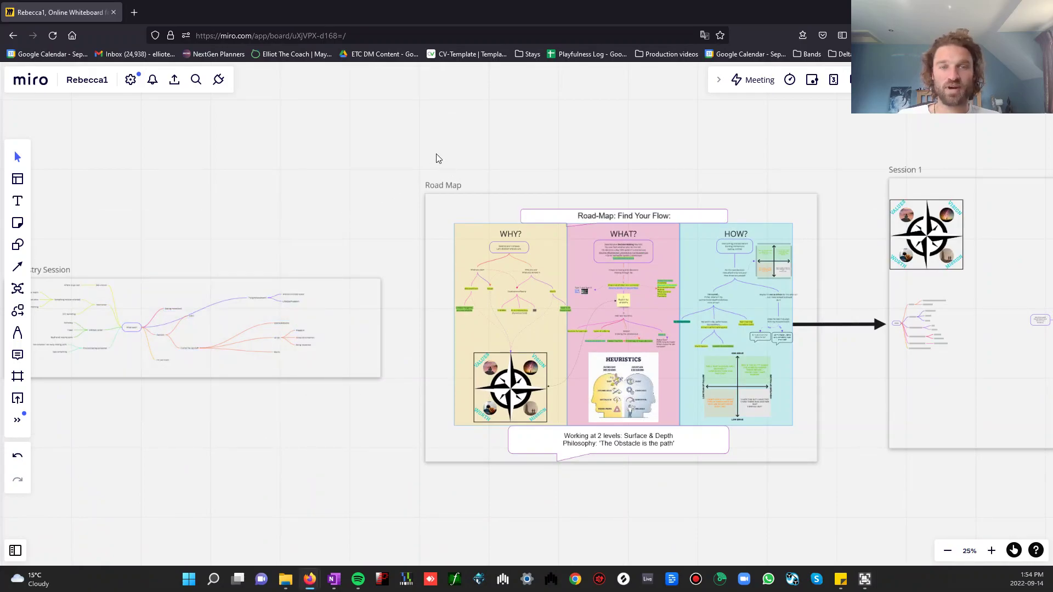
pyautogui.moveTo(417, 142); pyautogui.dragTo(884, 484)
pyautogui.press('Escape')
# Step: Pan right to the Between Session (Fortnight) timeline and its habit charts
pyautogui.moveTo(808, 482); pyautogui.dragTo(551, 444)
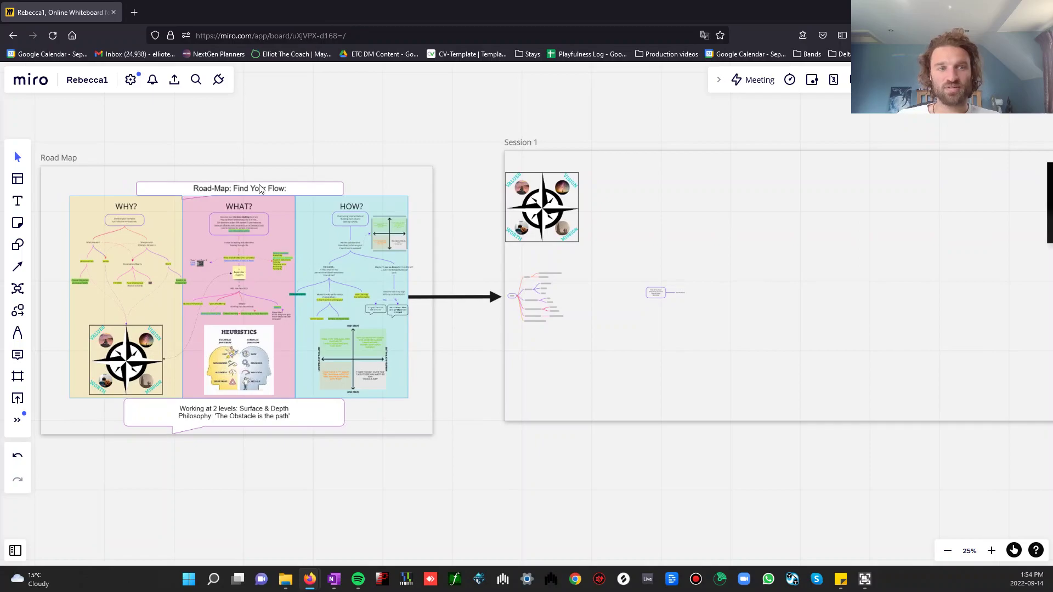
pyautogui.scroll(-1, 782, 401)
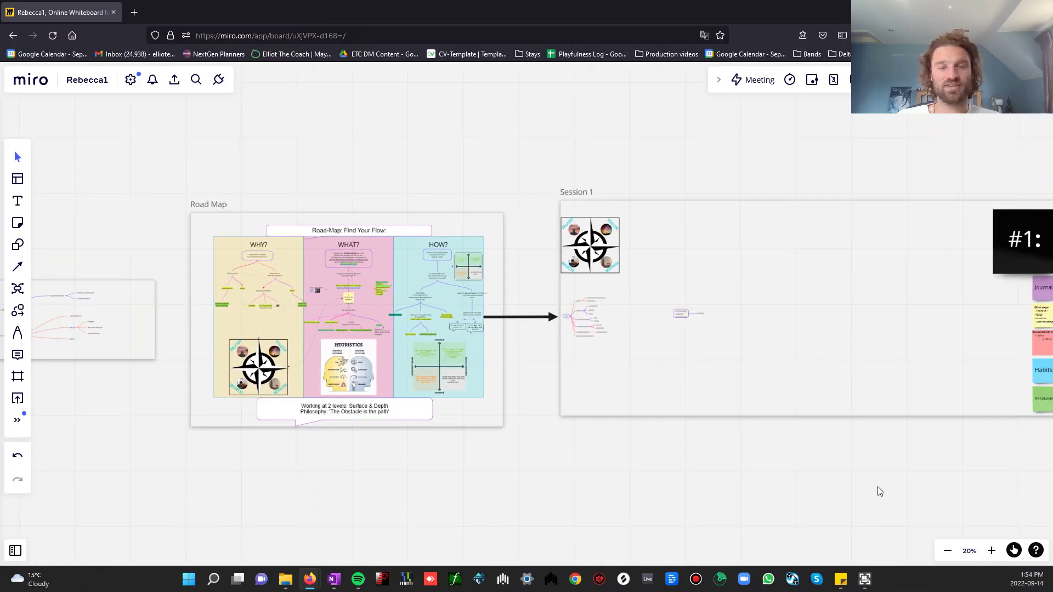
pyautogui.hscroll(5, 689, 470)
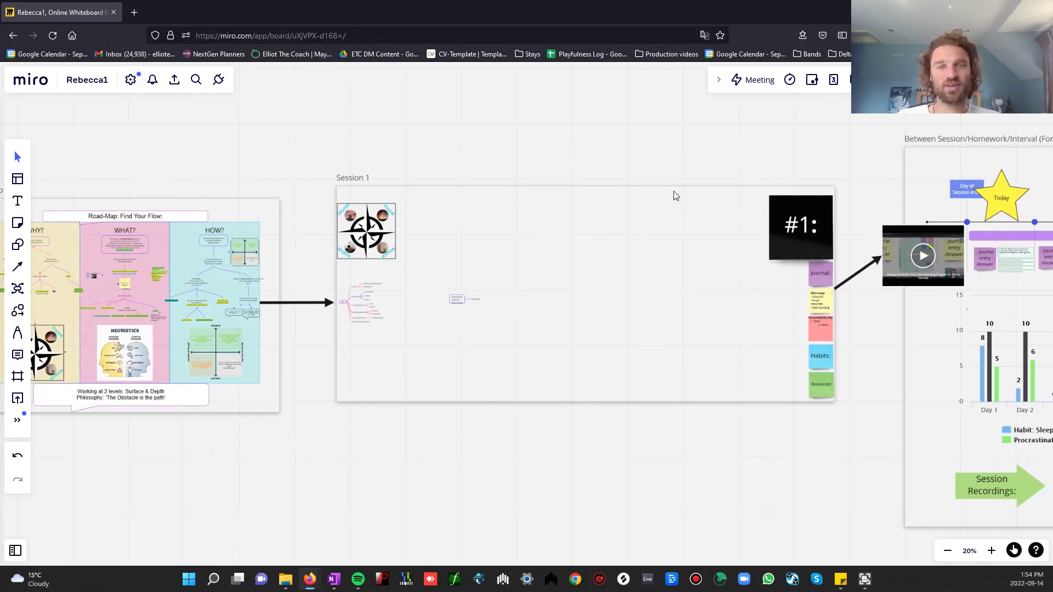
pyautogui.moveTo(691, 439); pyautogui.dragTo(6, 379)
# Step: Zoom out to 7%, pan across, then zoom back to about 10% over Chemistry Session through fortnight timeline
pyautogui.scroll(-2, 419, 265)
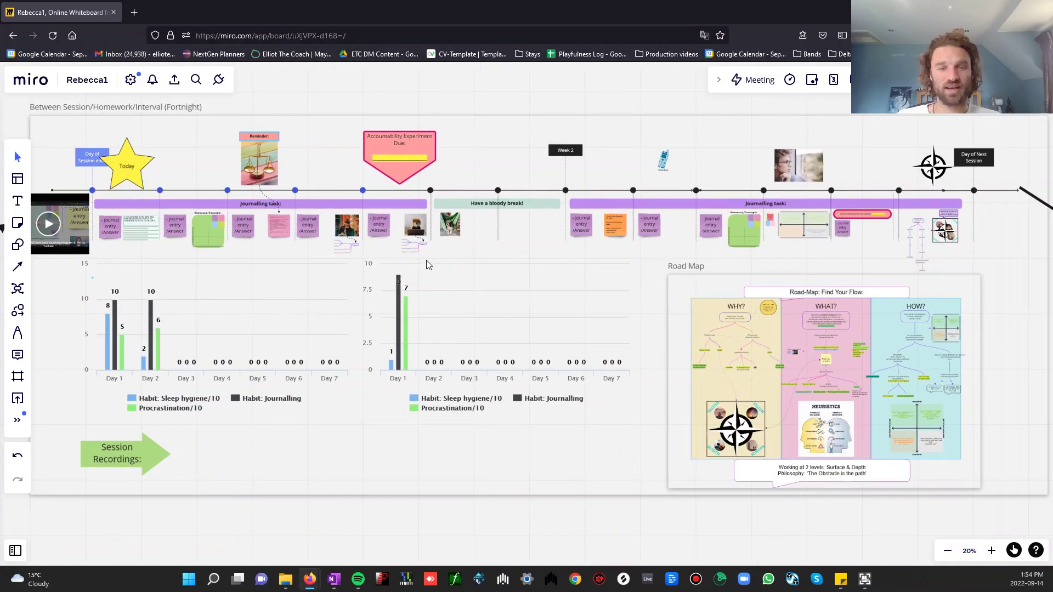
pyautogui.scroll(-1, 427, 265)
pyautogui.scroll(-1, 428, 264)
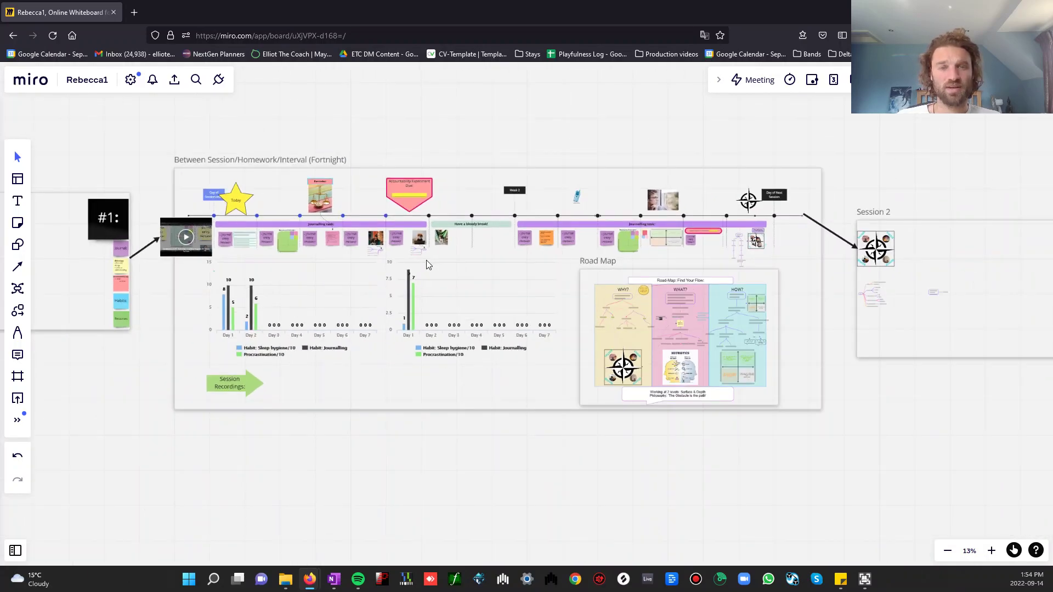
pyautogui.scroll(-1, 428, 265)
pyautogui.scroll(-1, 426, 264)
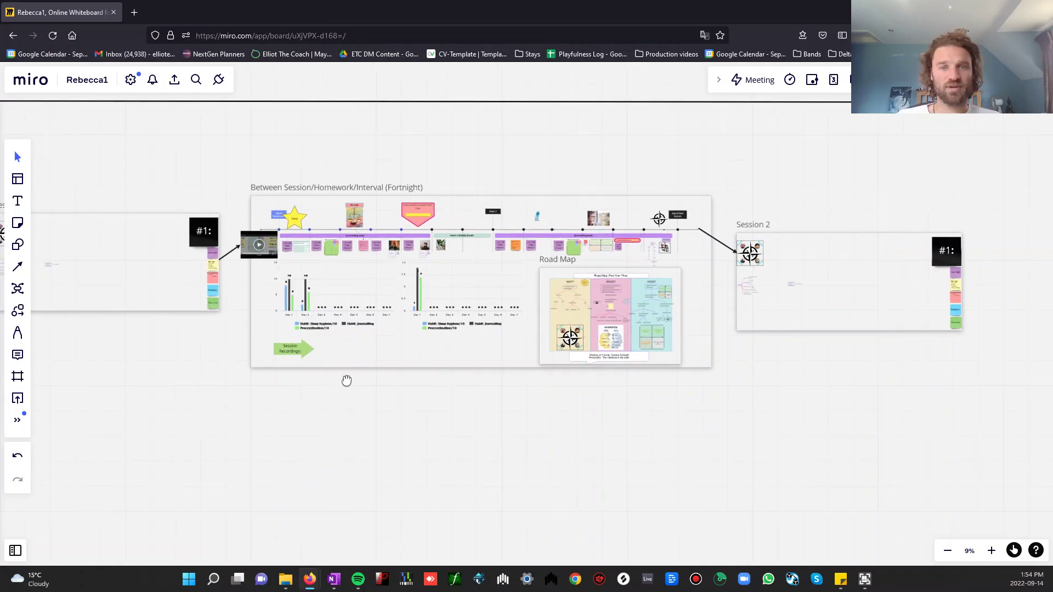
pyautogui.hscroll(-6, 454, 388)
pyautogui.scroll(-1, 454, 394)
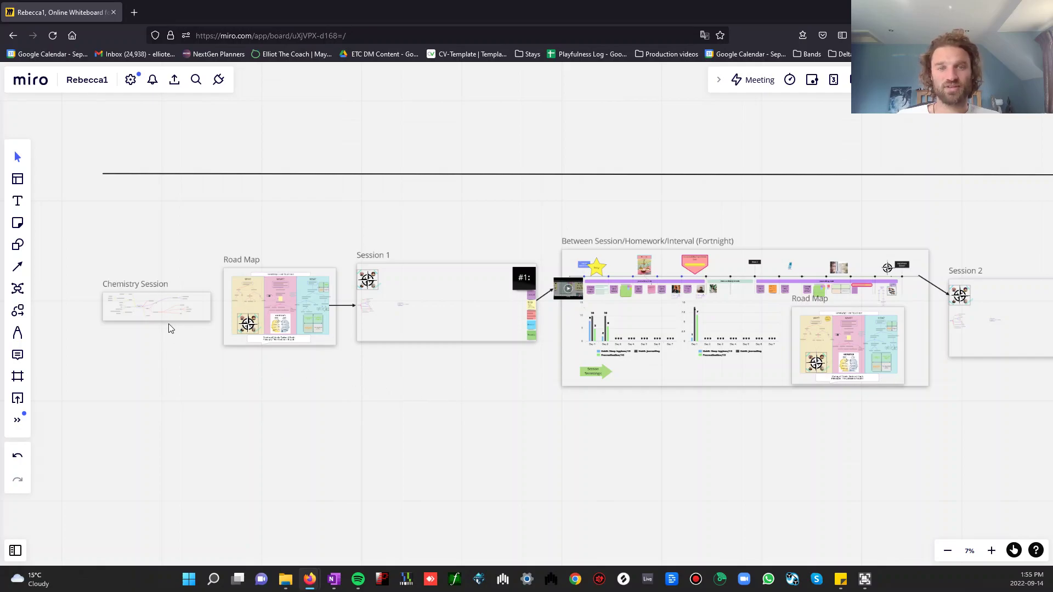
pyautogui.scroll(1, 170, 328)
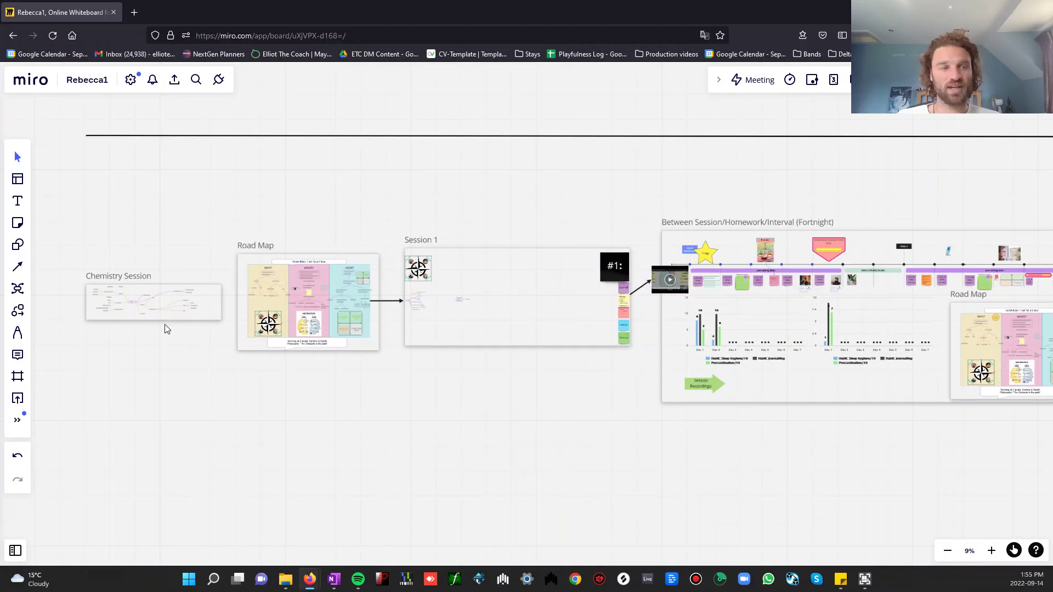
pyautogui.scroll(1, 164, 310)
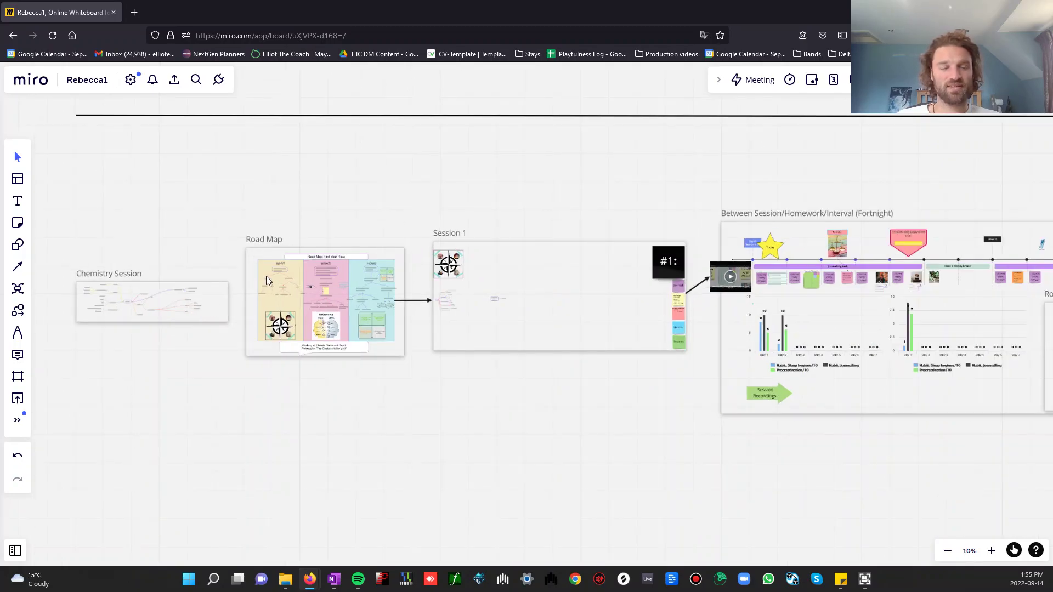
# Step: Select the Session 1 frame and zoom into its mind map
pyautogui.click(519, 242)
pyautogui.scroll(5, 514, 248)
pyautogui.scroll(4, 514, 254)
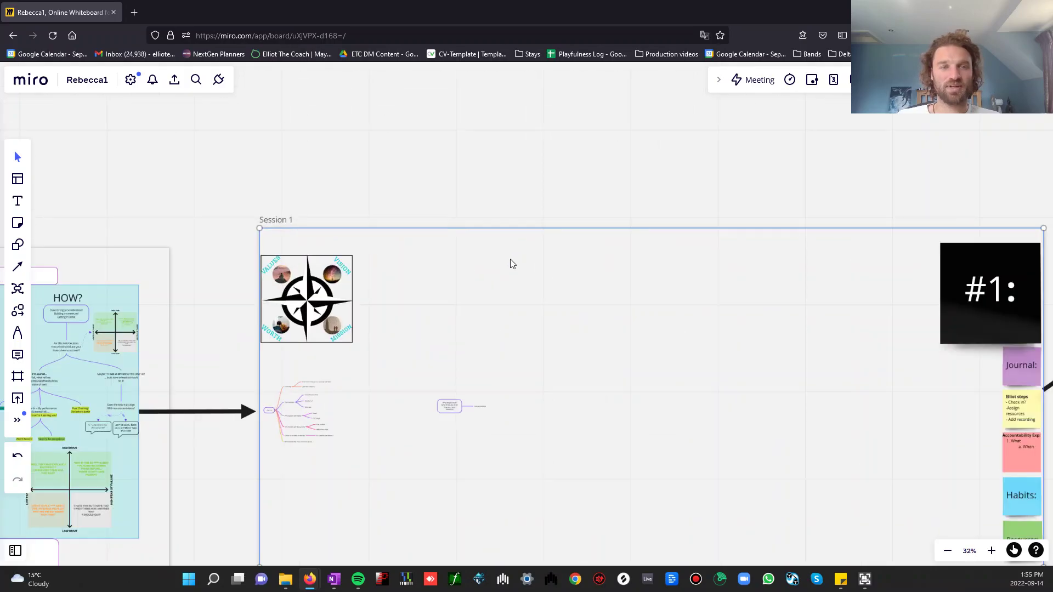
pyautogui.scroll(-2, 387, 108)
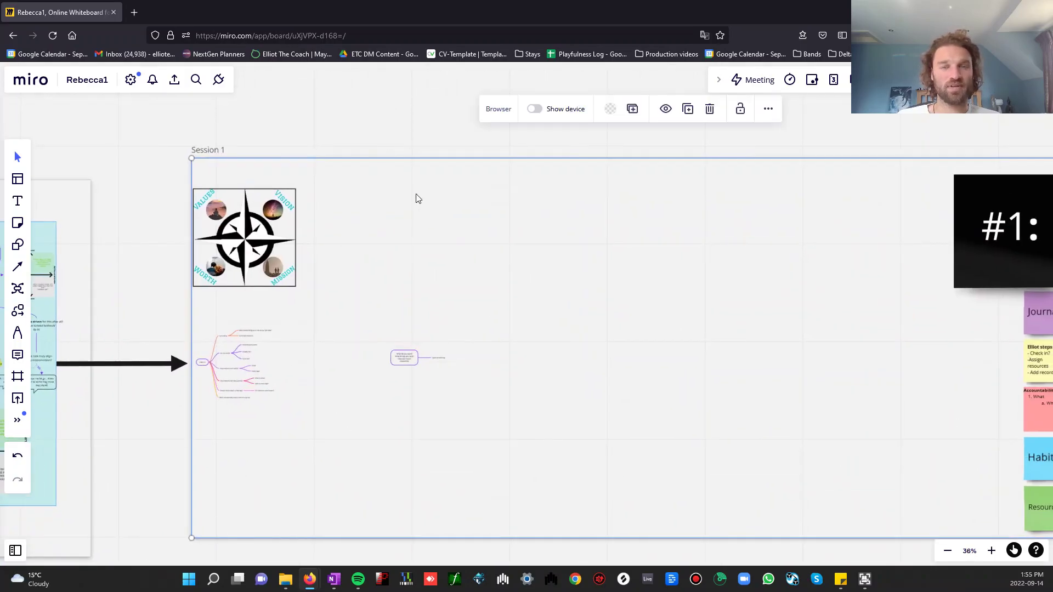
pyautogui.scroll(1, 398, 277)
pyautogui.scroll(2, 398, 277)
pyautogui.scroll(-2, 367, 230)
pyautogui.scroll(3, 327, 301)
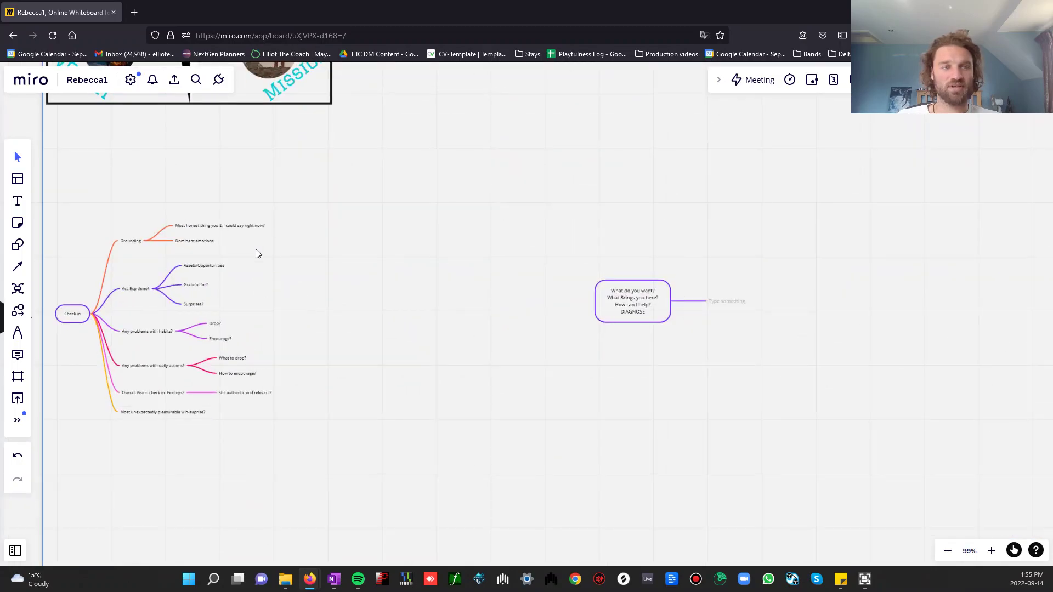
pyautogui.scroll(1, 255, 227)
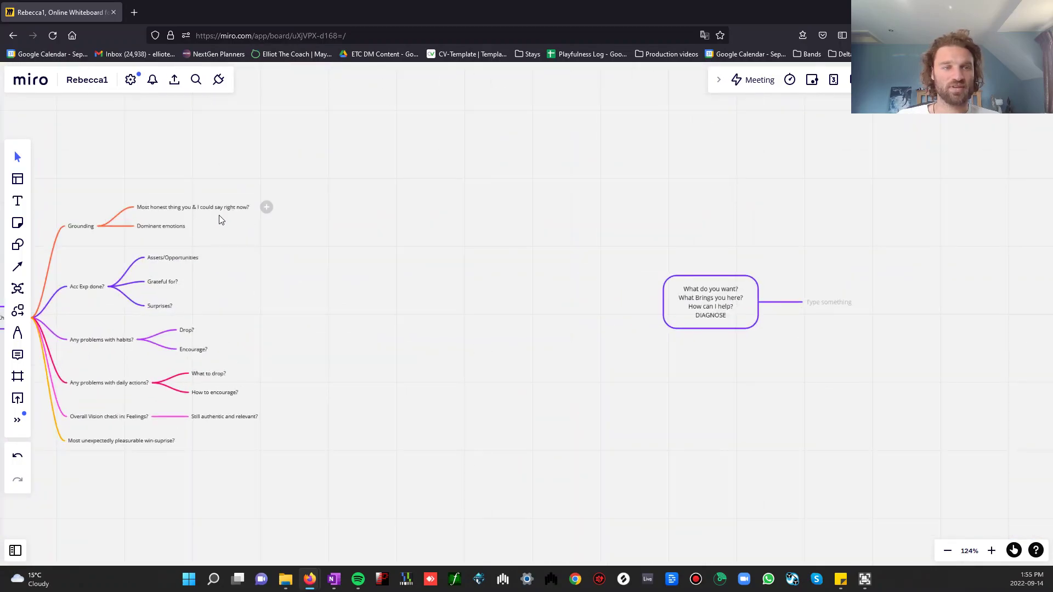
pyautogui.scroll(2, 220, 216)
# Step: Add a 'blahblah blah' child node under 'Most honest thing you & I could say right now?'
pyautogui.click(270, 203)
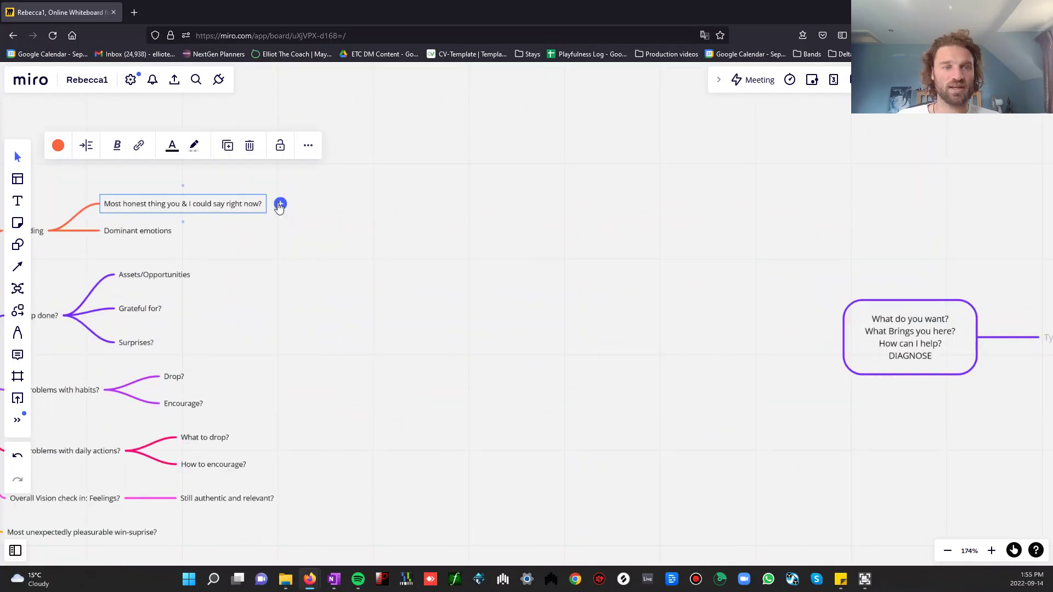
pyautogui.click(279, 203)
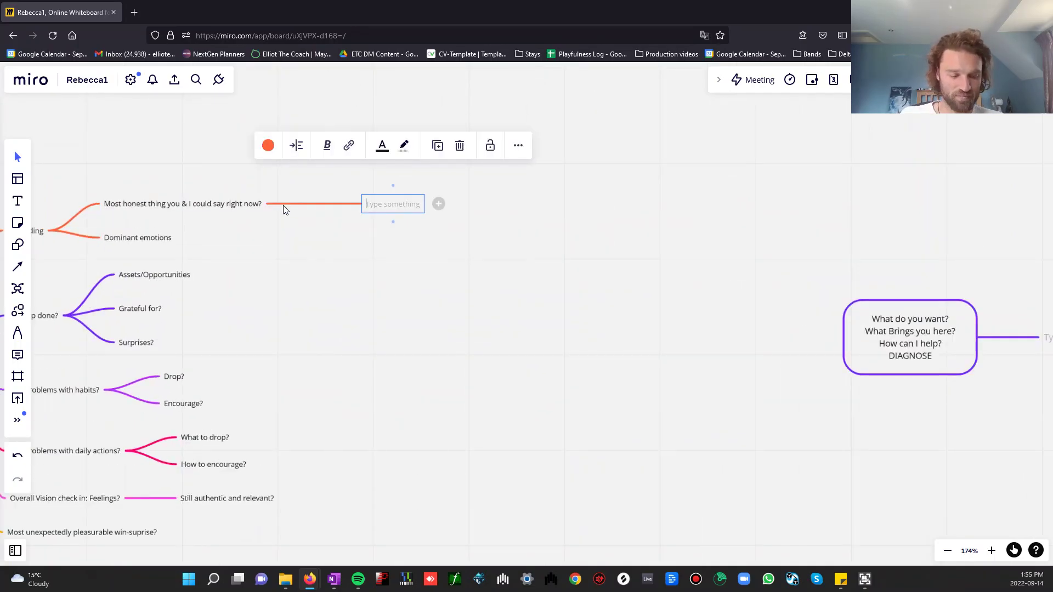
pyautogui.write('blahblah blah')
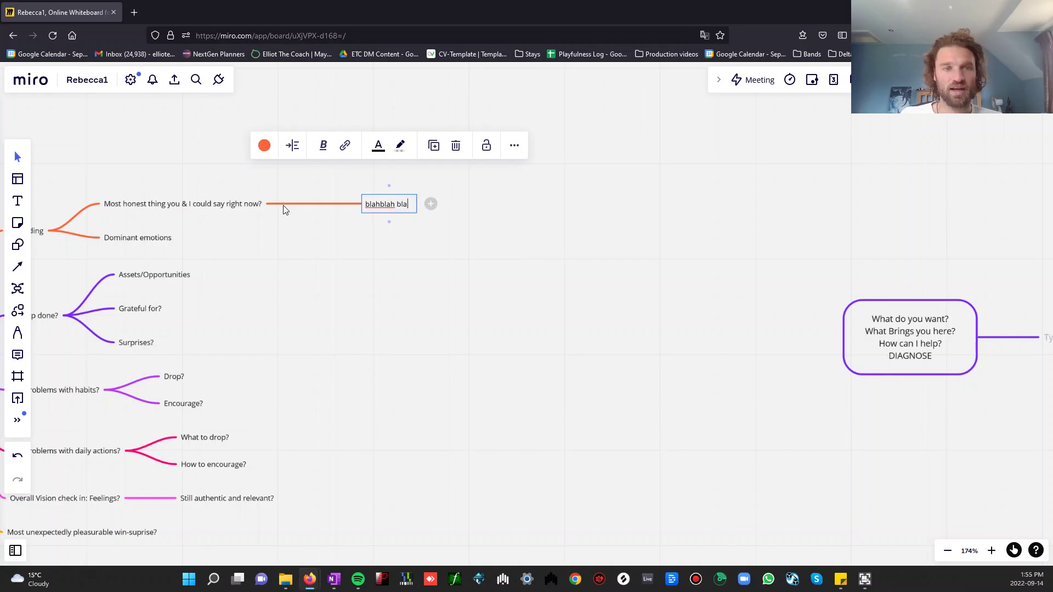
pyautogui.click(510, 312)
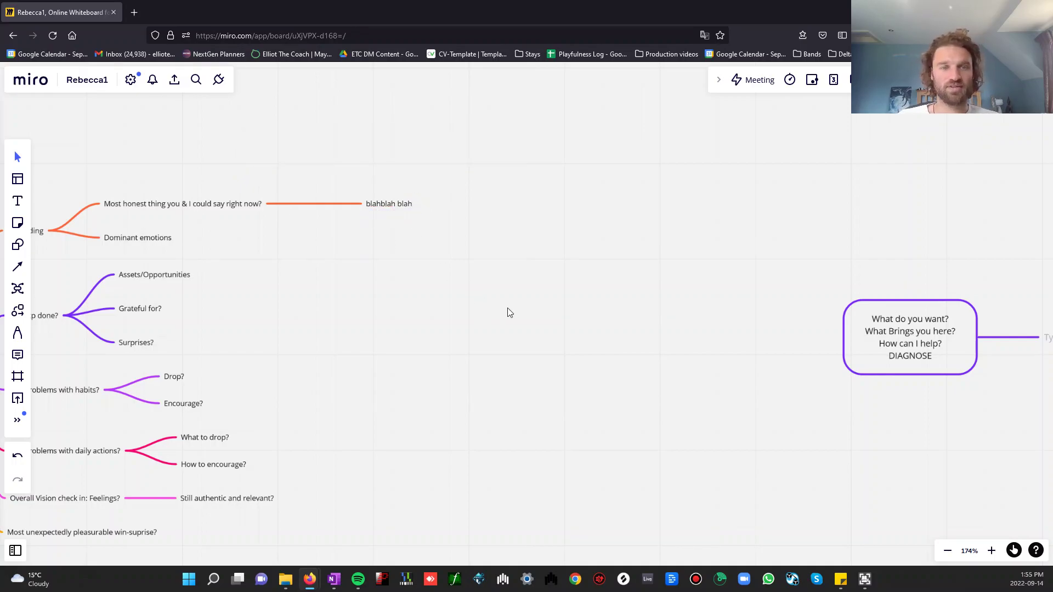
# Step: Pan from Session 1 and zoom out to about 16% to frame the whole Between Session (Fortnight) board
pyautogui.scroll(-10, 508, 308)
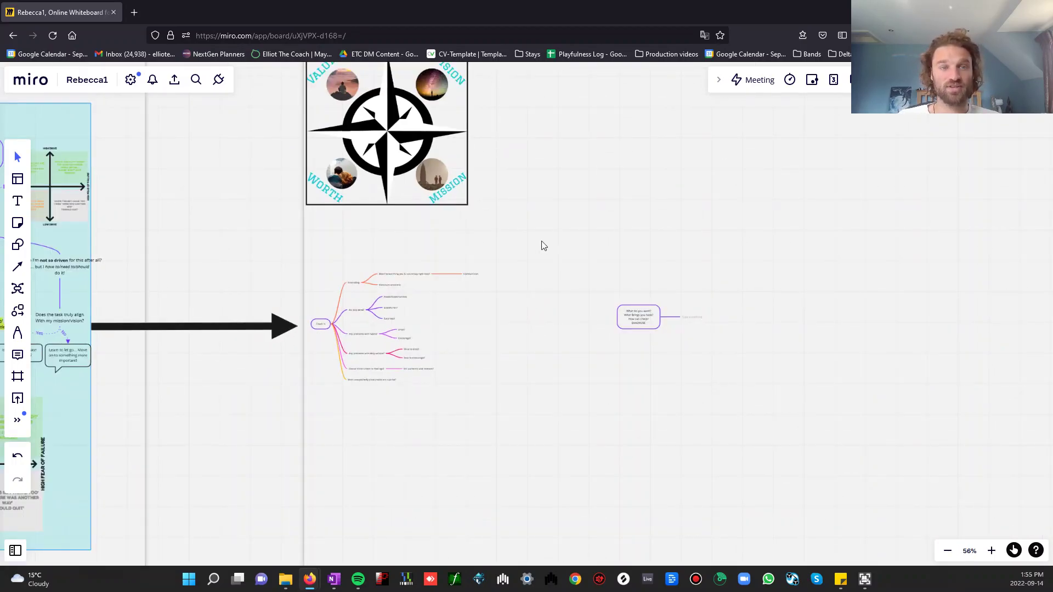
pyautogui.scroll(-3, 543, 244)
pyautogui.scroll(-2, 549, 241)
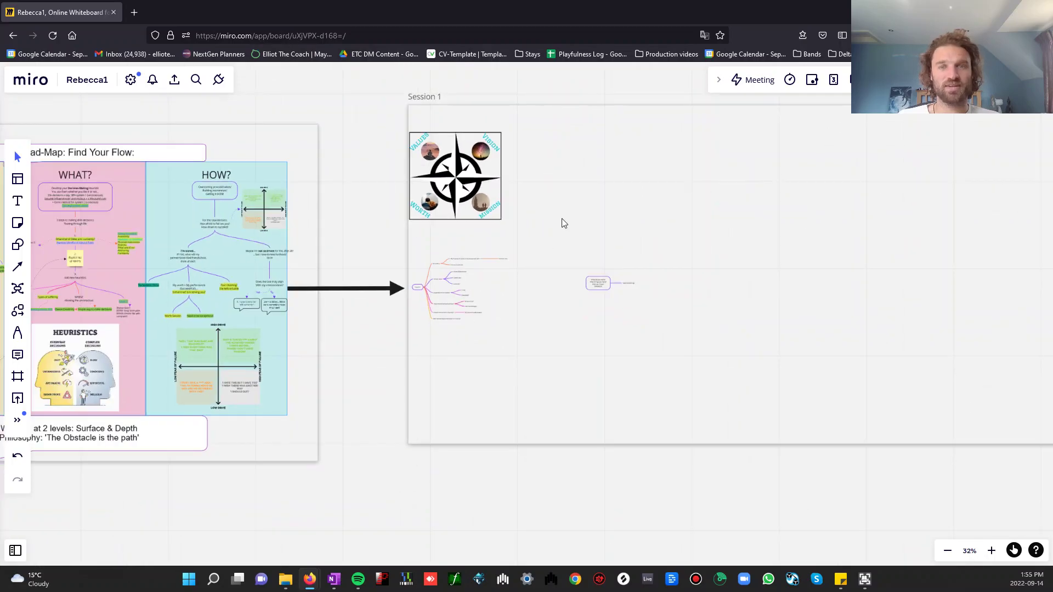
pyautogui.scroll(-2, 562, 223)
pyautogui.hscroll(8, 296, 139)
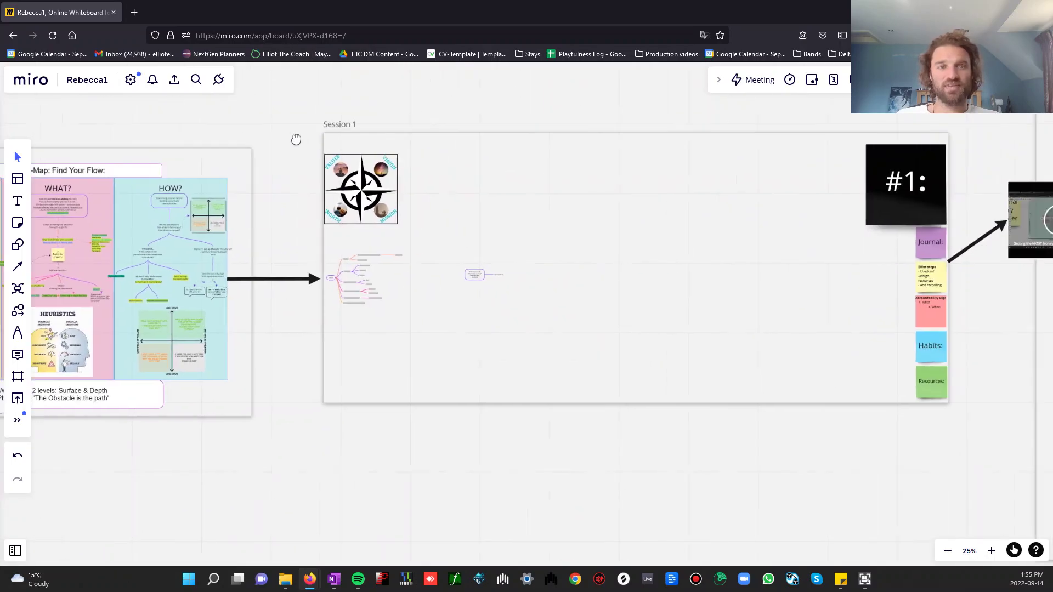
pyautogui.hscroll(4, 477, 148)
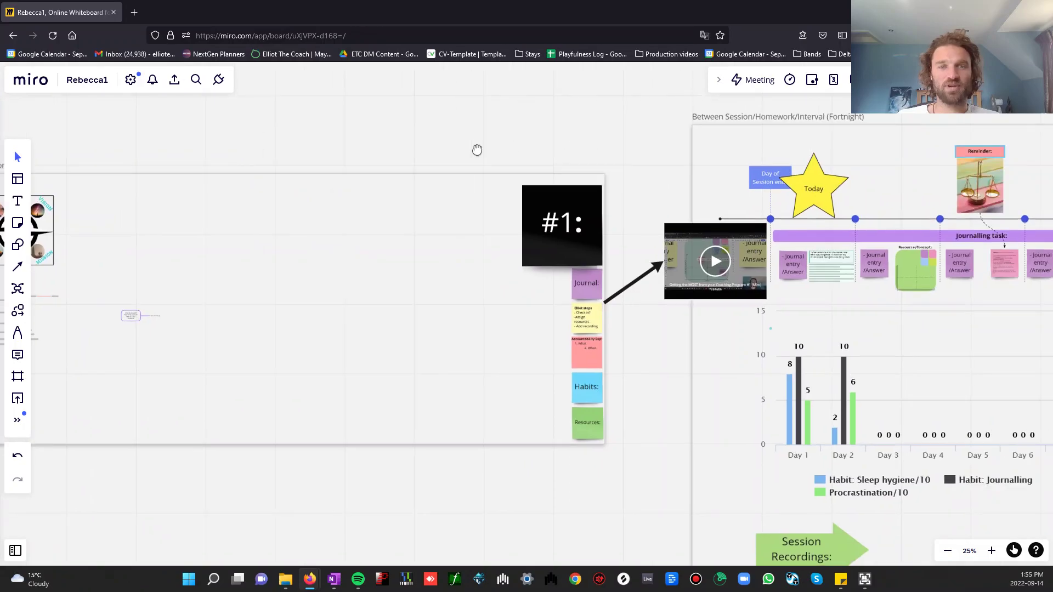
pyautogui.hscroll(4, 456, 117)
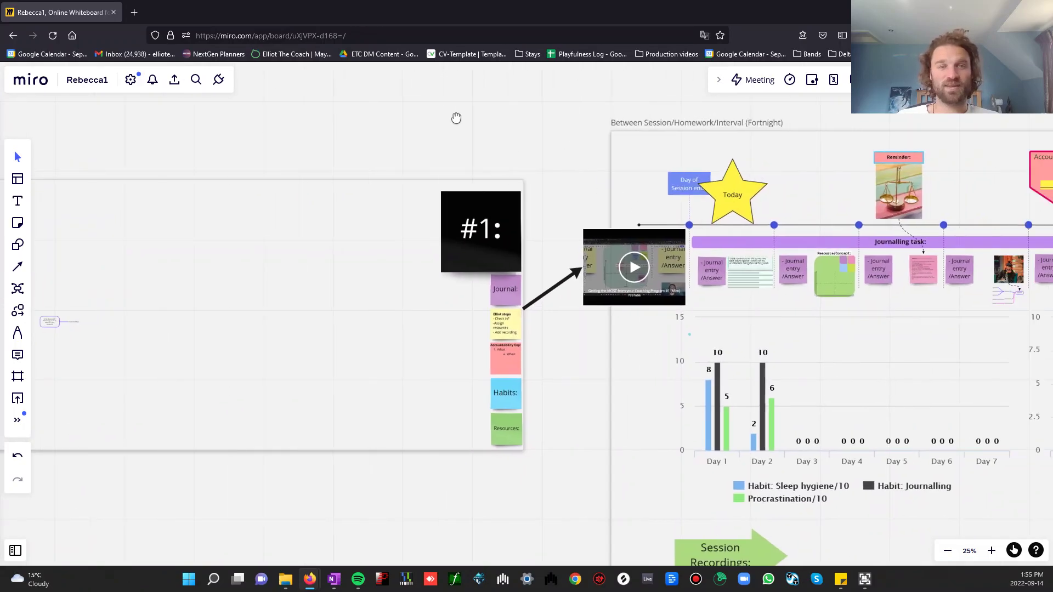
pyautogui.hscroll(10, 273, 123)
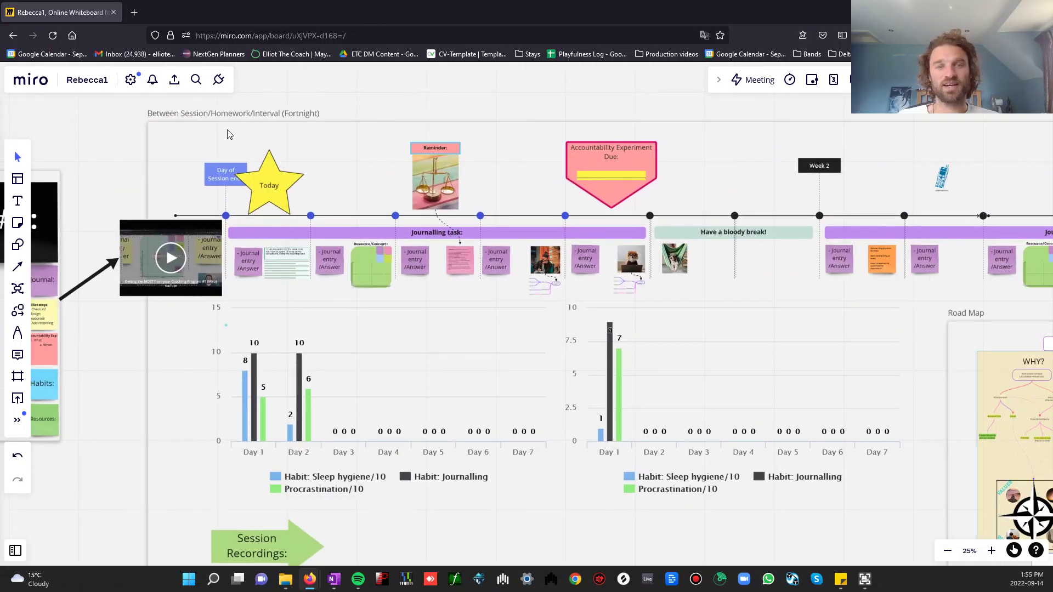
pyautogui.scroll(-4, 247, 136)
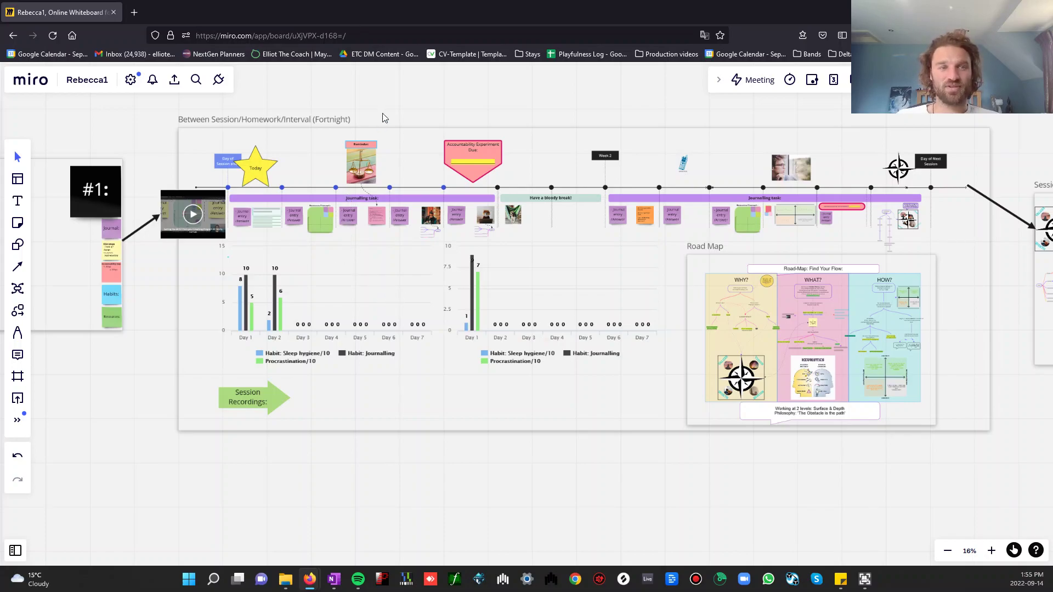
# Step: Zoom out to 3% and move the long horizontal line down below the row of session frames
pyautogui.scroll(-2, 383, 116)
pyautogui.scroll(-3, 207, 312)
pyautogui.moveTo(207, 301); pyautogui.dragTo(620, 376)
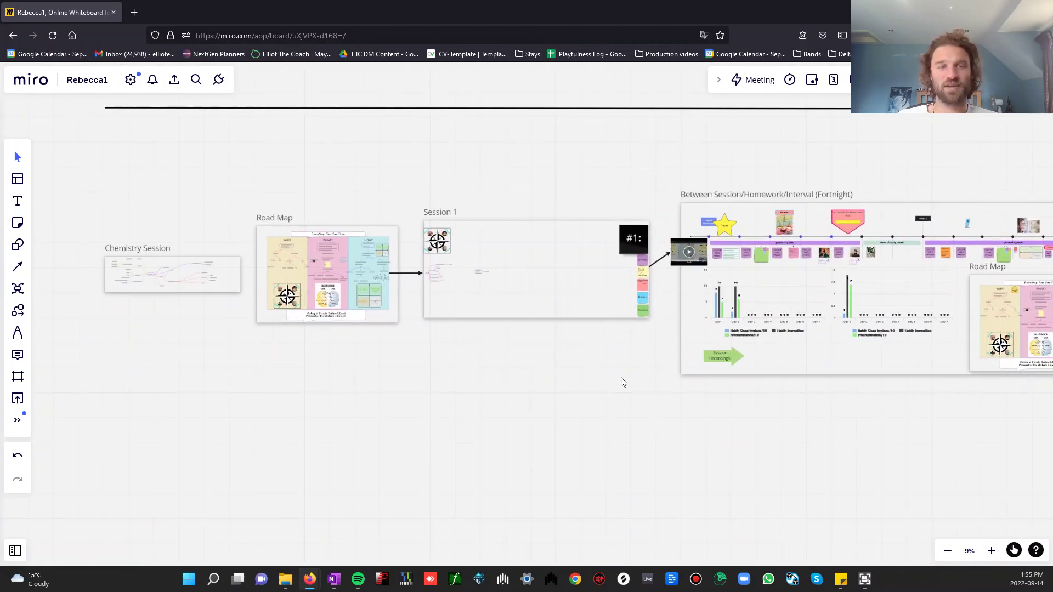
pyautogui.moveTo(564, 153); pyautogui.dragTo(489, 164)
pyautogui.scroll(-1, 490, 163)
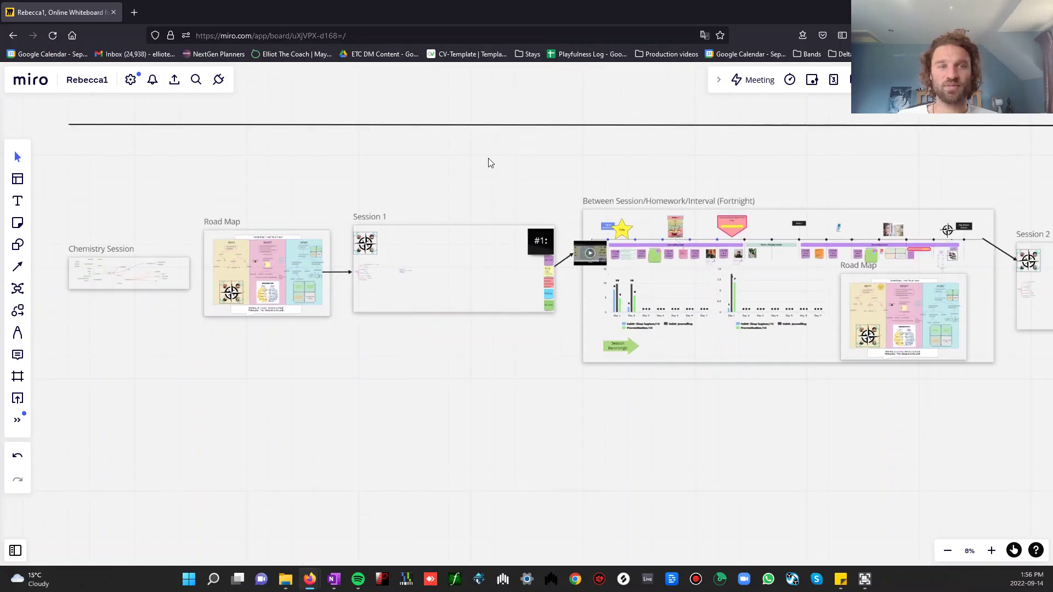
pyautogui.moveTo(658, 163); pyautogui.dragTo(601, 167)
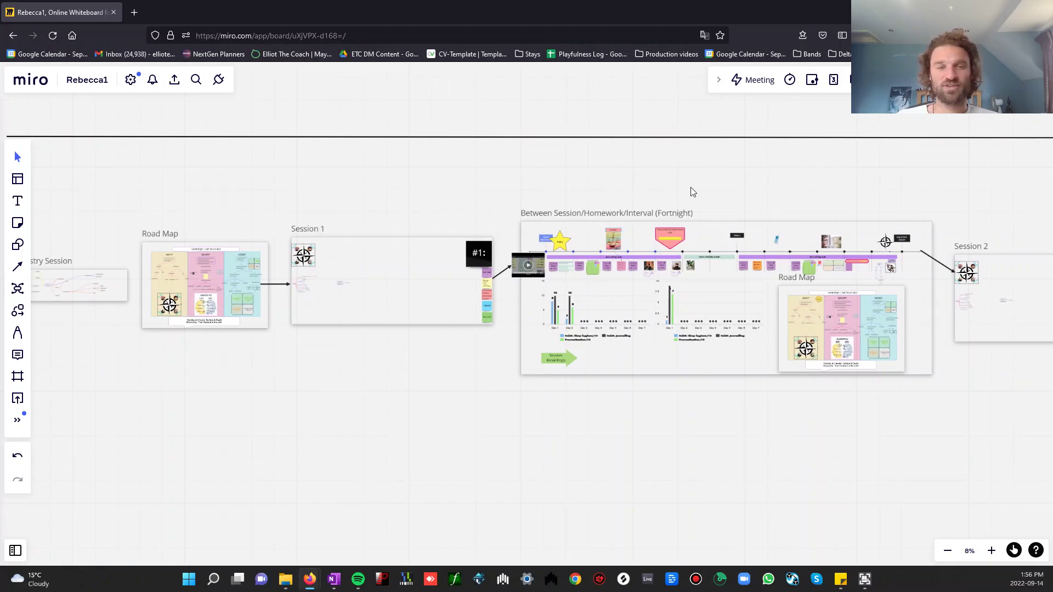
pyautogui.scroll(-5, 690, 192)
pyautogui.hscroll(5, 727, 373)
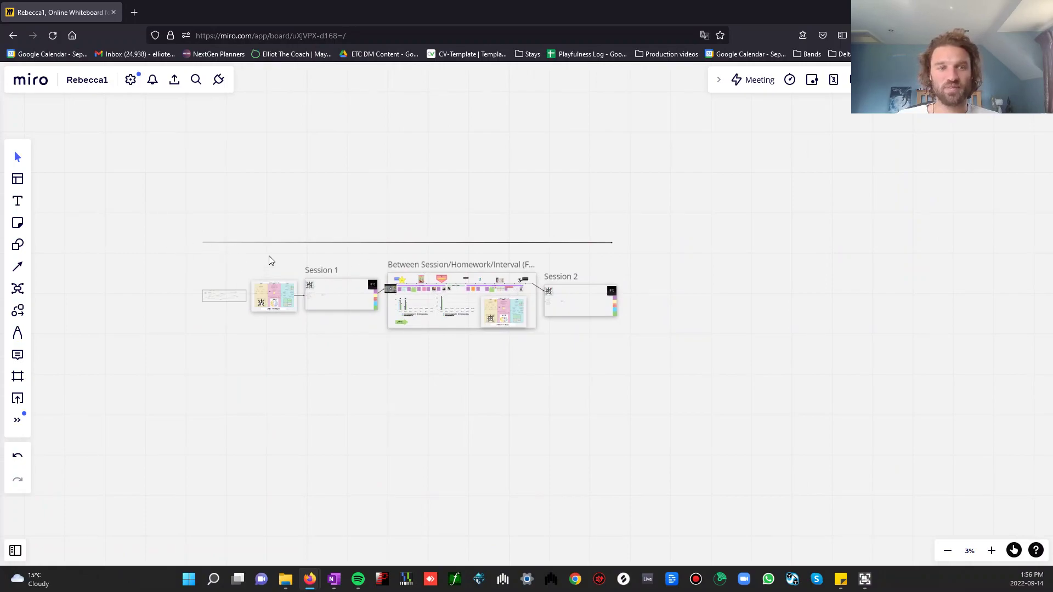
pyautogui.moveTo(321, 259); pyautogui.dragTo(314, 374)
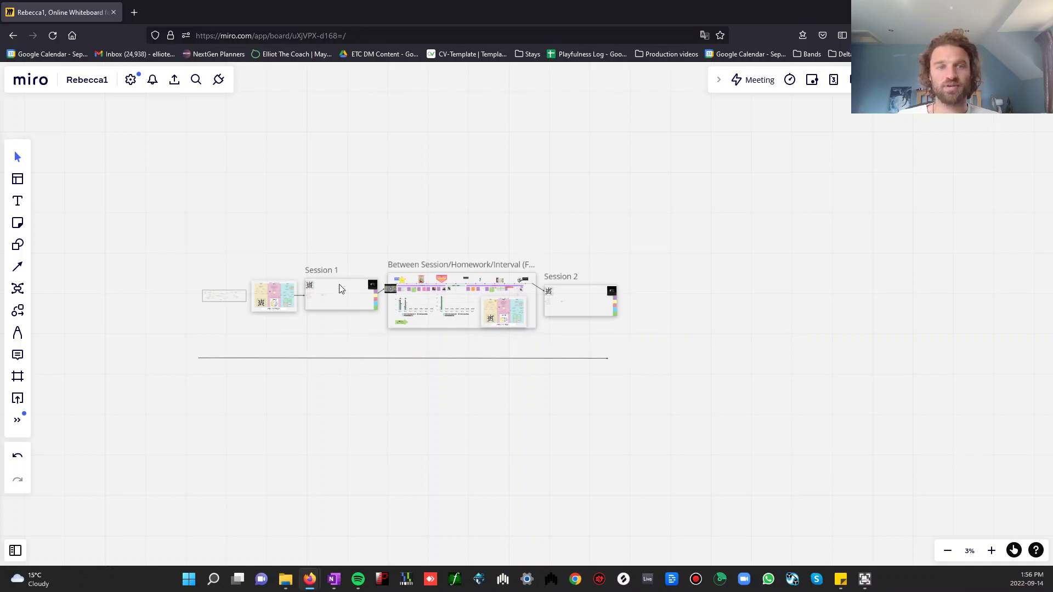
pyautogui.moveTo(306, 222); pyautogui.dragTo(541, 347)
pyautogui.click(340, 320)
# Step: Zoom back in on the Between Session frame's fortnight timeline and charts
pyautogui.scroll(2, 340, 320)
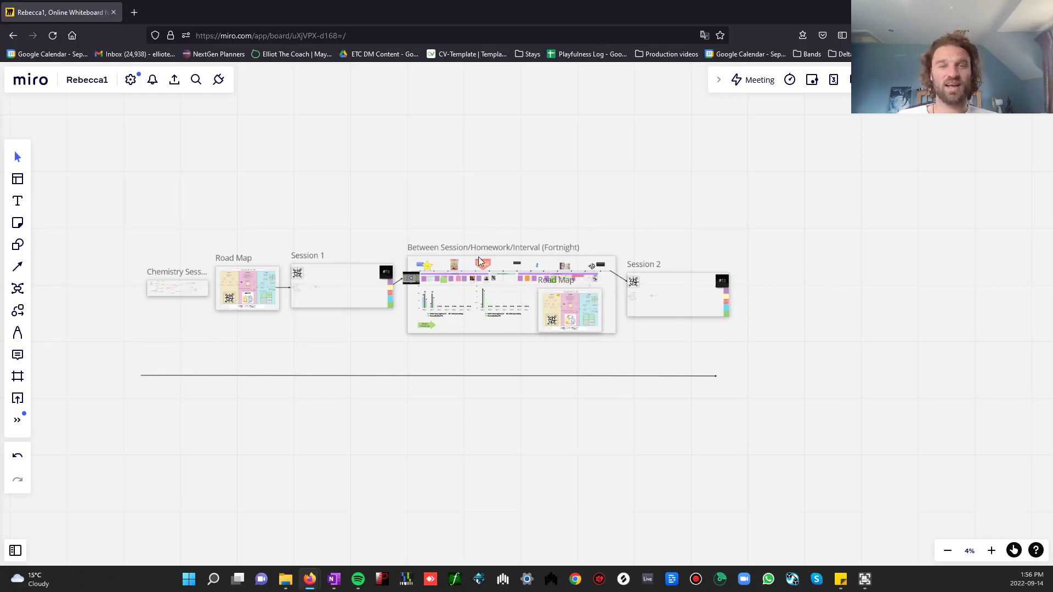
pyautogui.scroll(1, 479, 260)
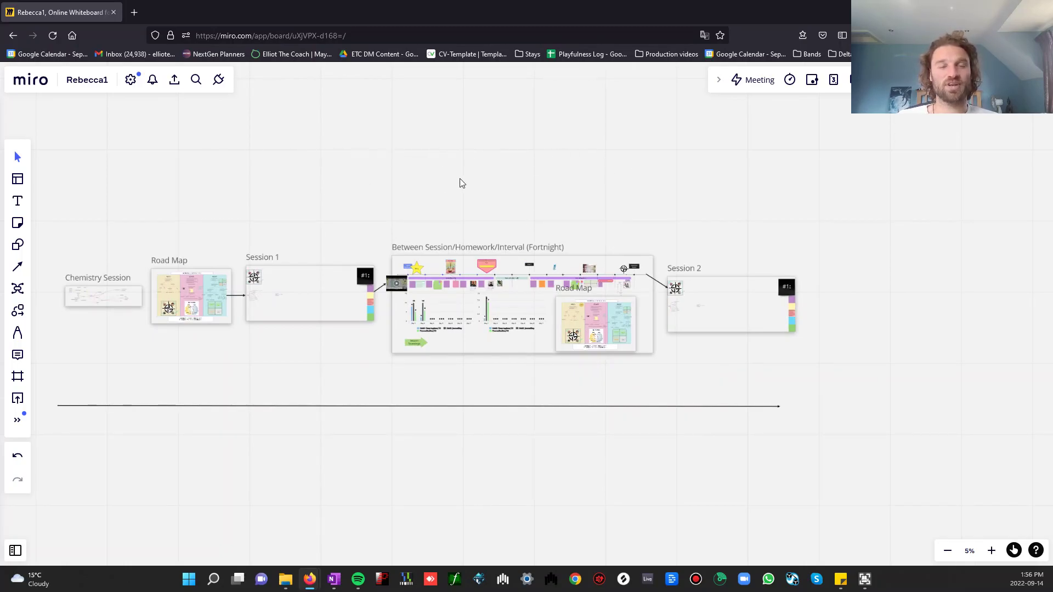
pyautogui.scroll(2, 460, 183)
pyautogui.scroll(2, 548, 330)
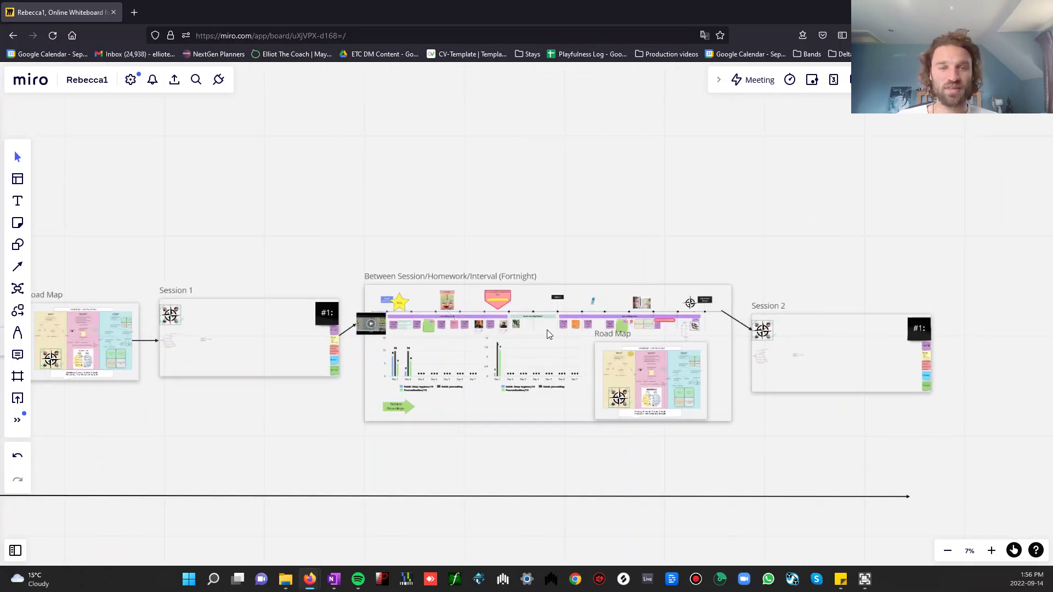
pyautogui.scroll(4, 547, 327)
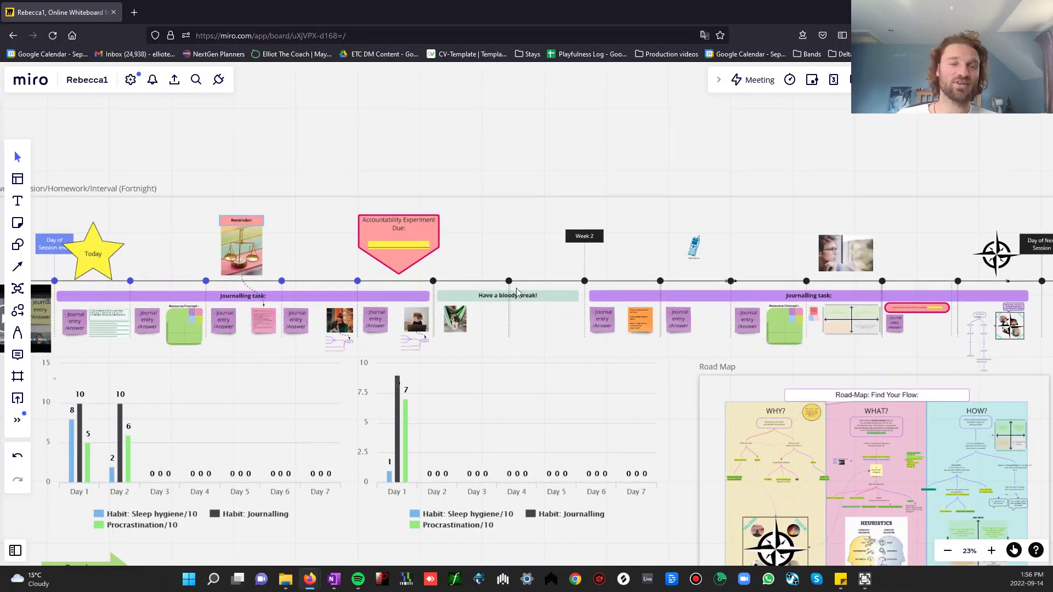
# Step: Zoom in on the Road Map frame and centre its WHY?, WHAT? and HOW? columns
pyautogui.scroll(2, 509, 312)
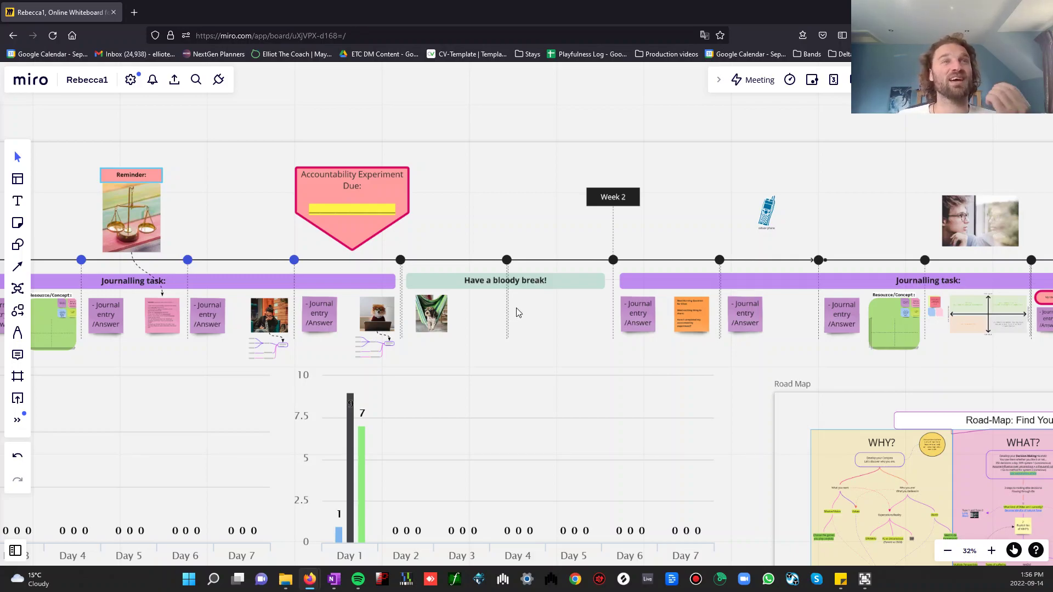
pyautogui.scroll(-2, 473, 268)
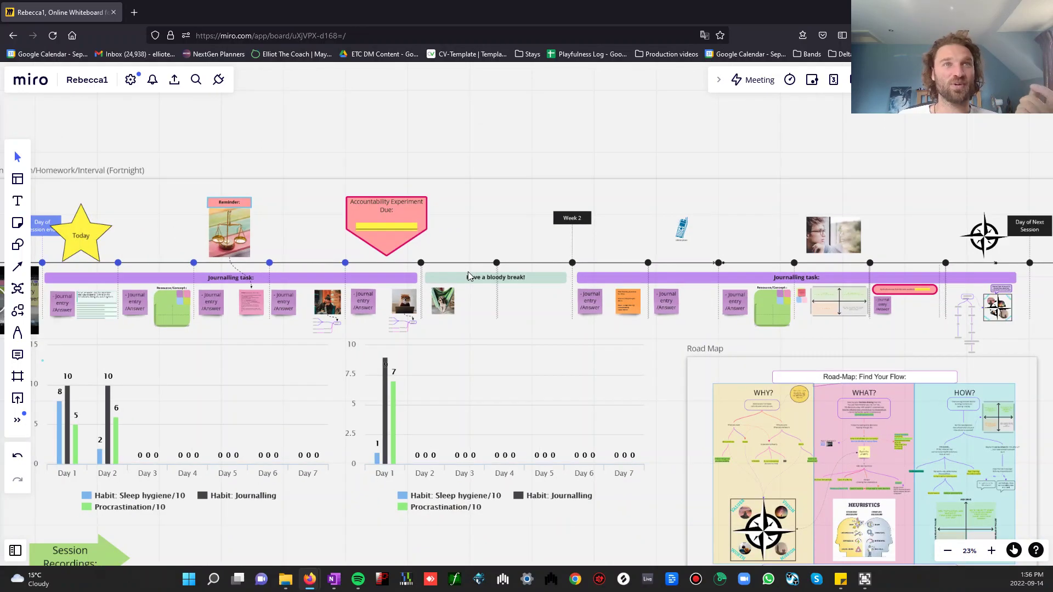
pyautogui.scroll(-1, 430, 259)
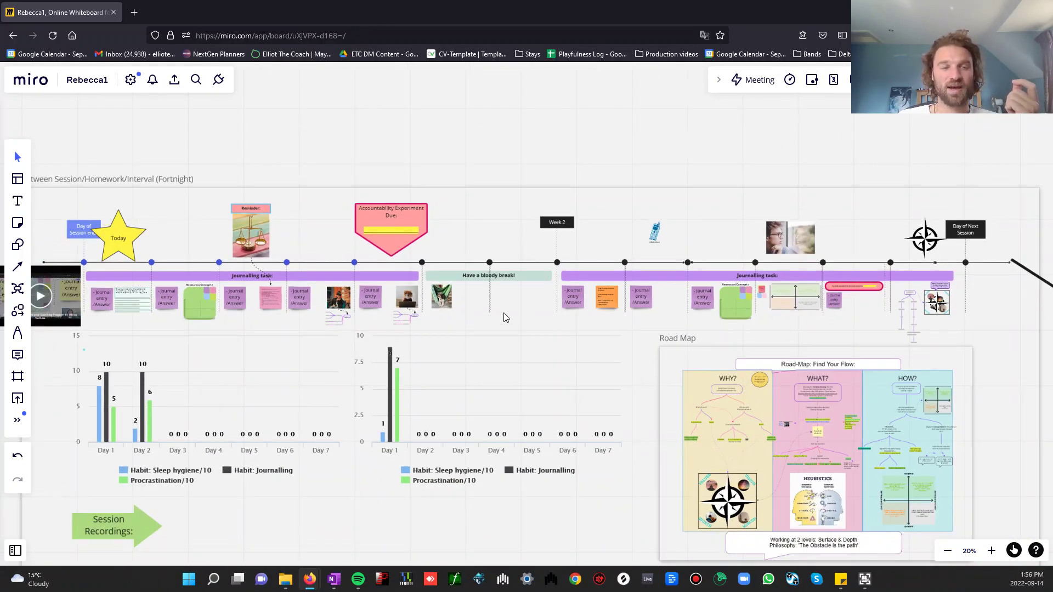
pyautogui.scroll(-1, 505, 317)
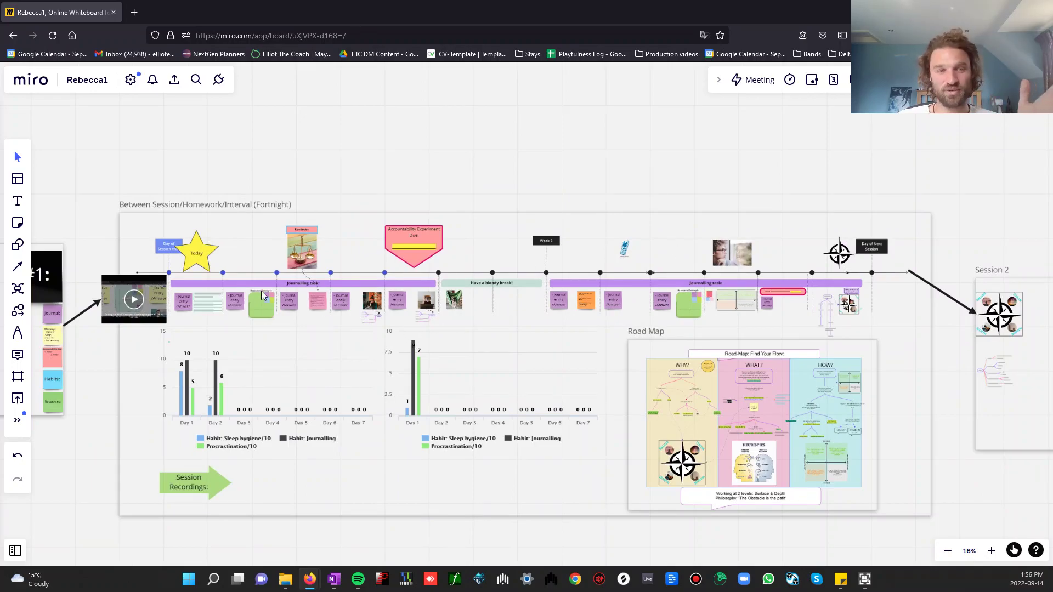
pyautogui.scroll(-1, 261, 290)
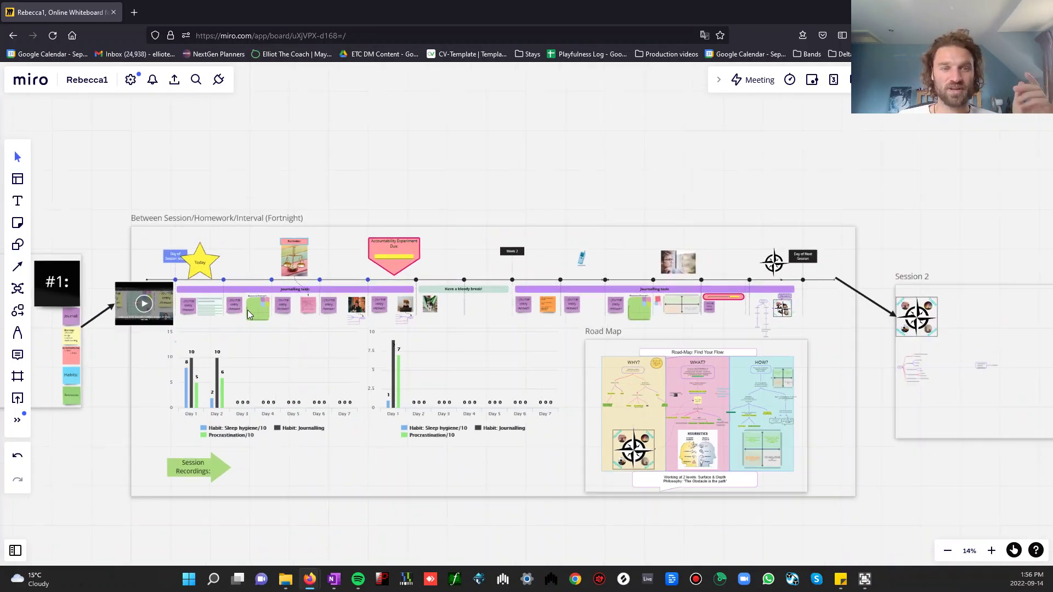
pyautogui.scroll(-1, 219, 304)
pyautogui.moveTo(170, 189); pyautogui.dragTo(367, 188)
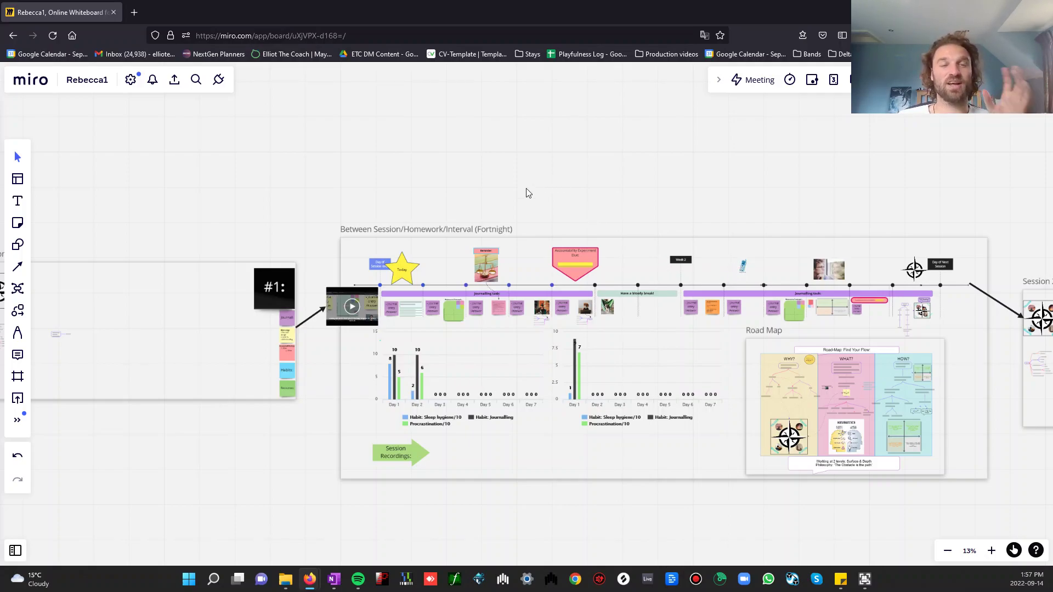
pyautogui.hscroll(-3, 450, 173)
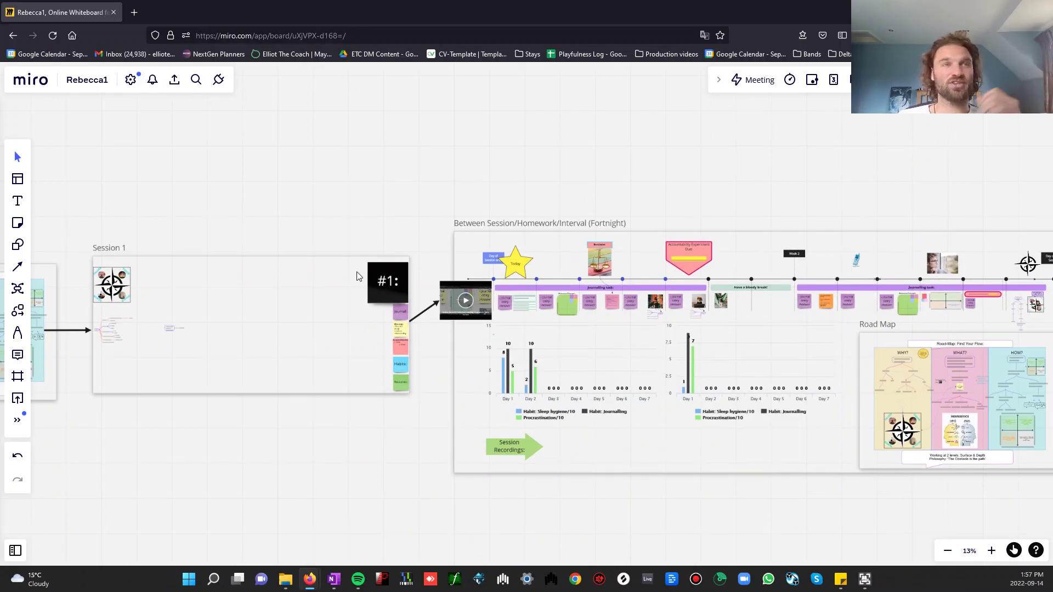
pyautogui.moveTo(254, 197); pyautogui.dragTo(727, 219)
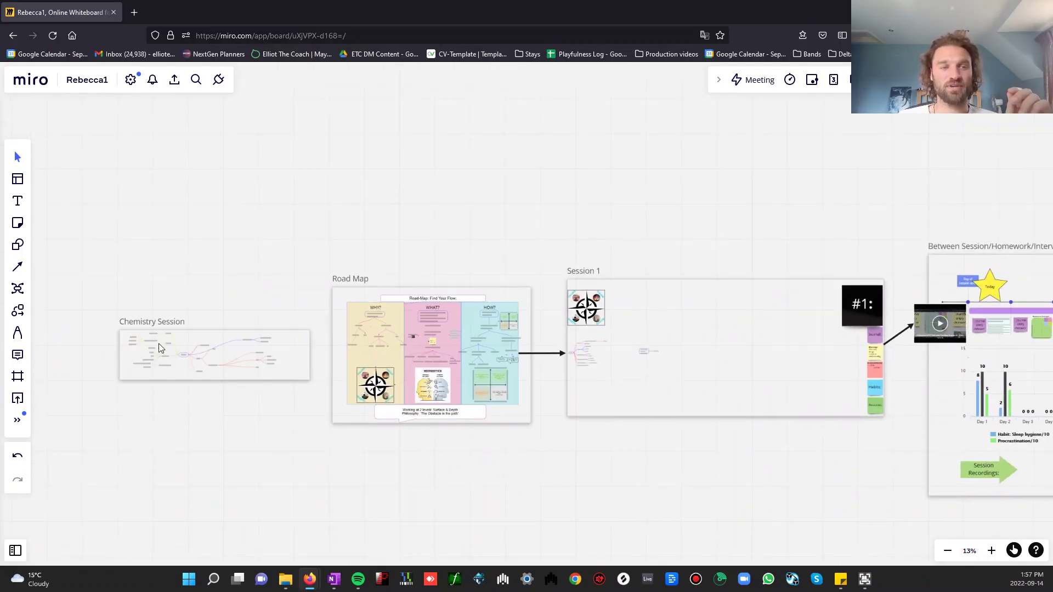
pyautogui.scroll(2, 169, 340)
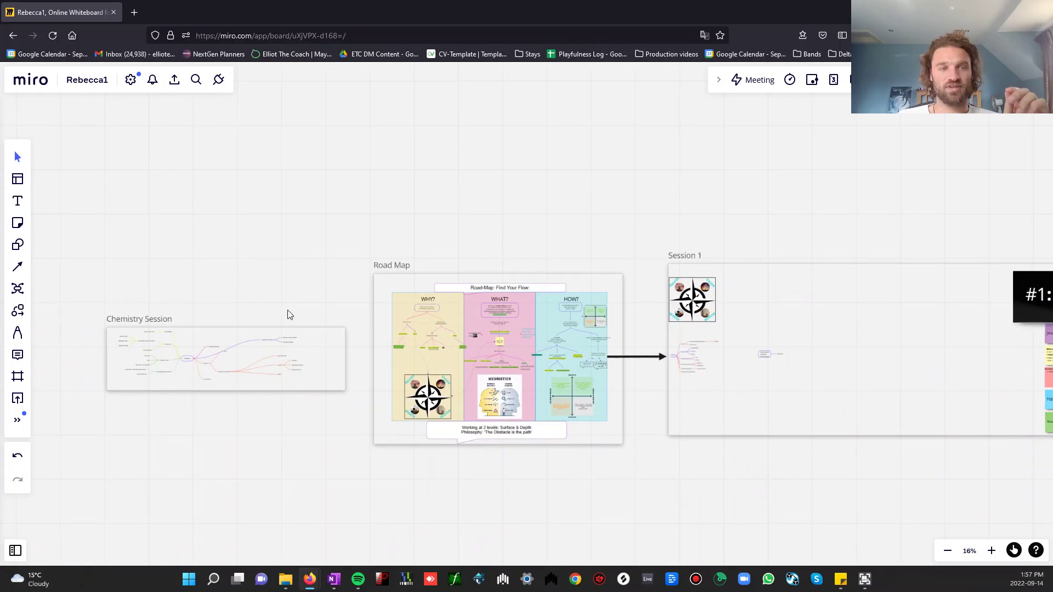
pyautogui.scroll(5, 558, 360)
pyautogui.scroll(2, 559, 360)
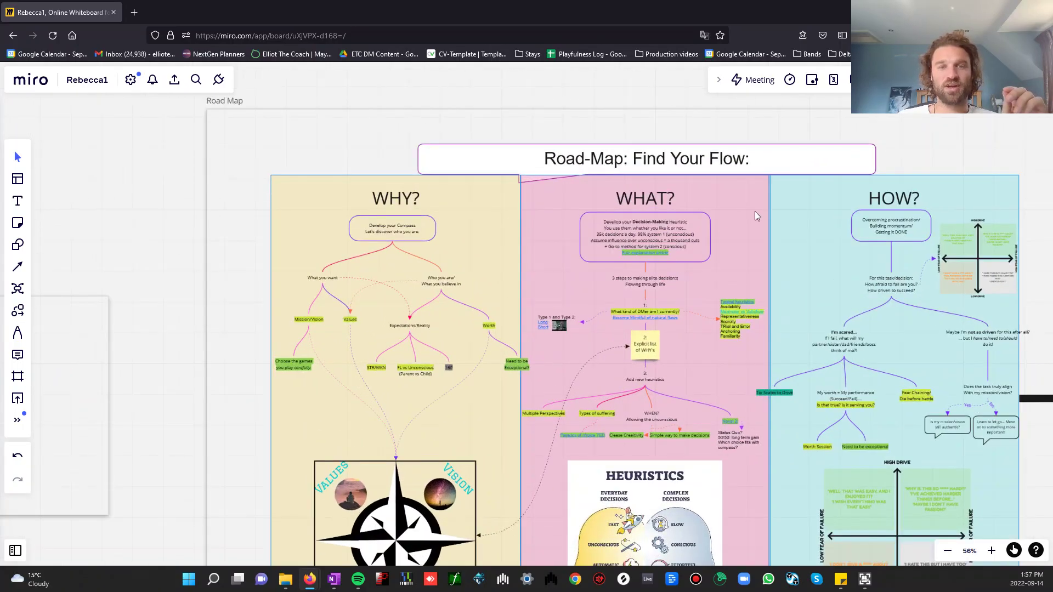
pyautogui.moveTo(922, 159); pyautogui.dragTo(831, 75)
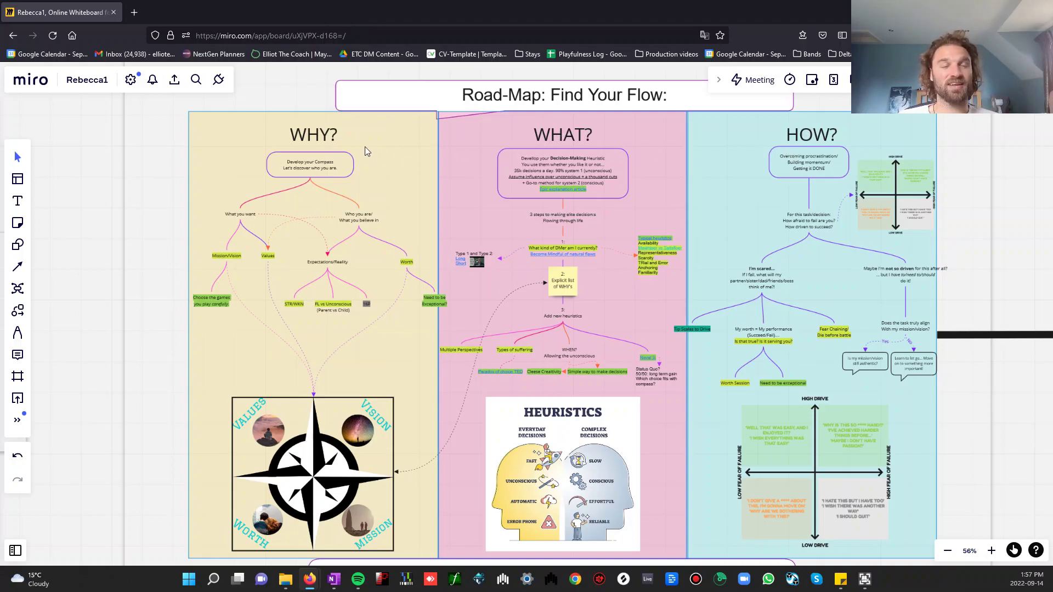
pyautogui.scroll(5, 295, 242)
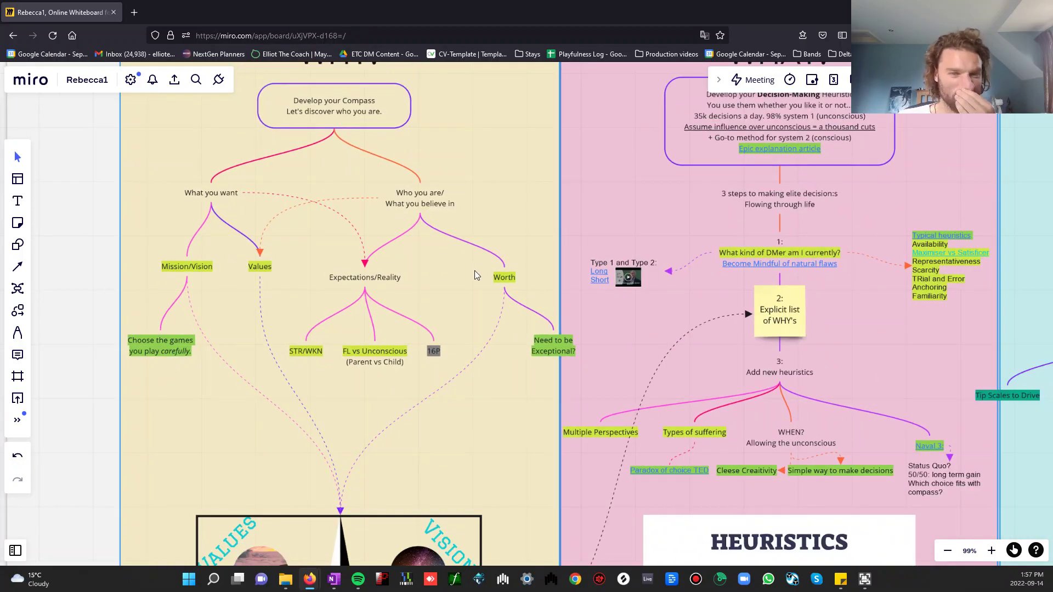
pyautogui.scroll(-5, 472, 288)
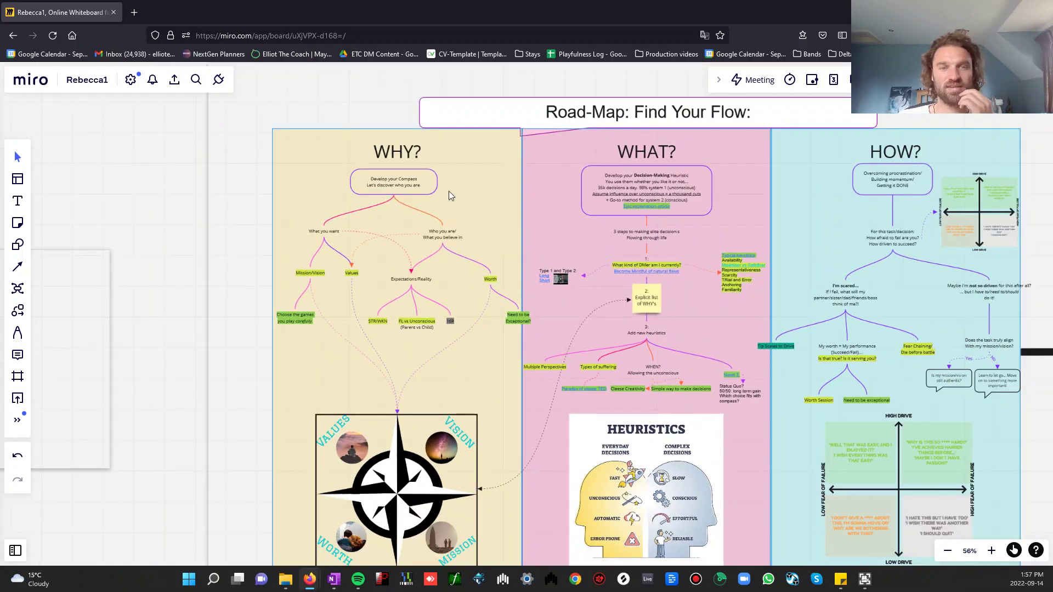
pyautogui.hscroll(5, 458, 90)
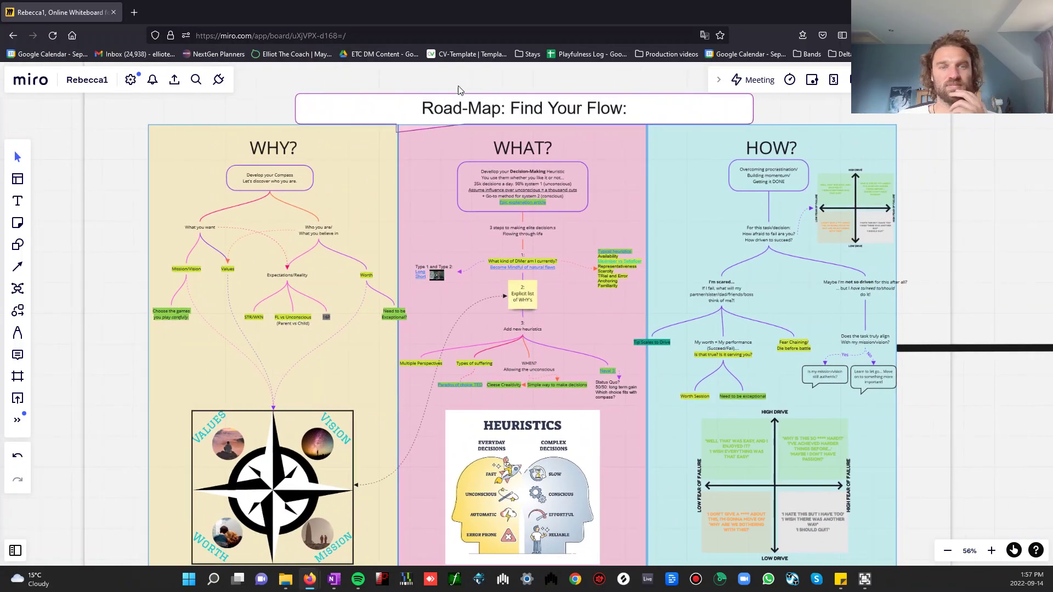
pyautogui.scroll(4, 554, 216)
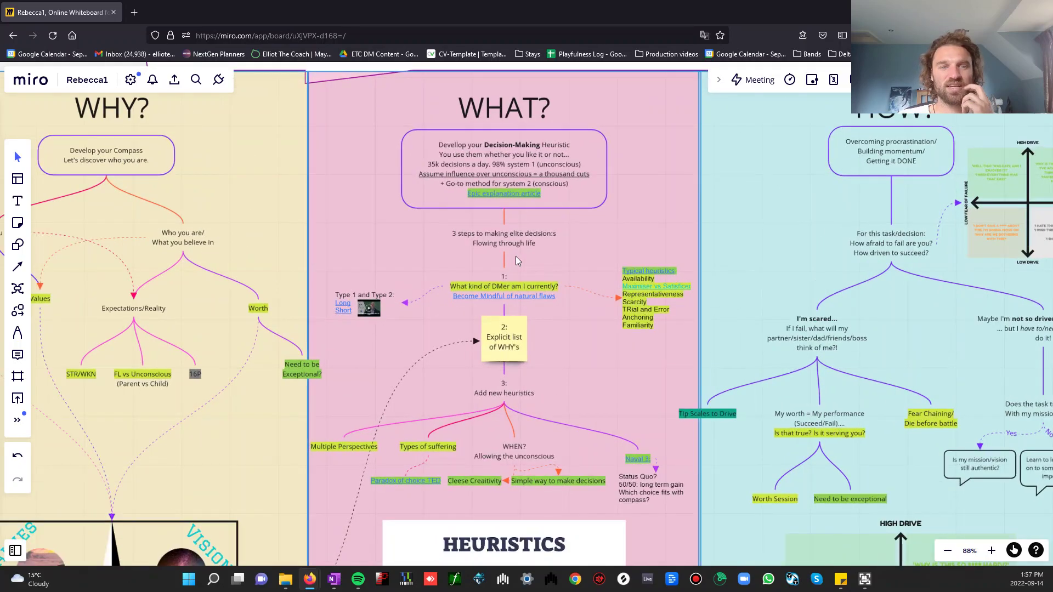
pyautogui.scroll(3, 488, 259)
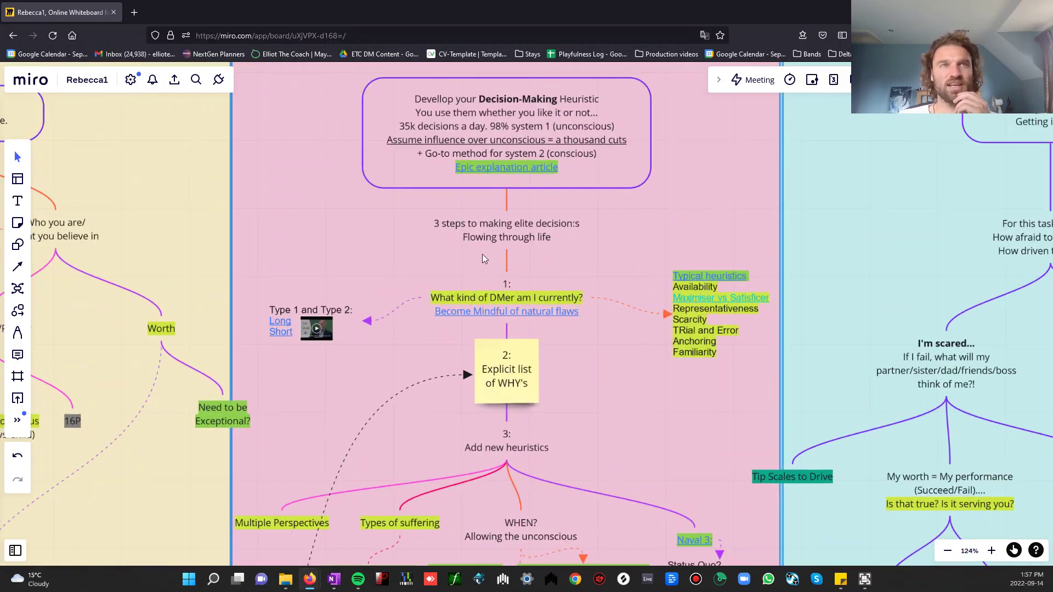
pyautogui.scroll(-4, 483, 258)
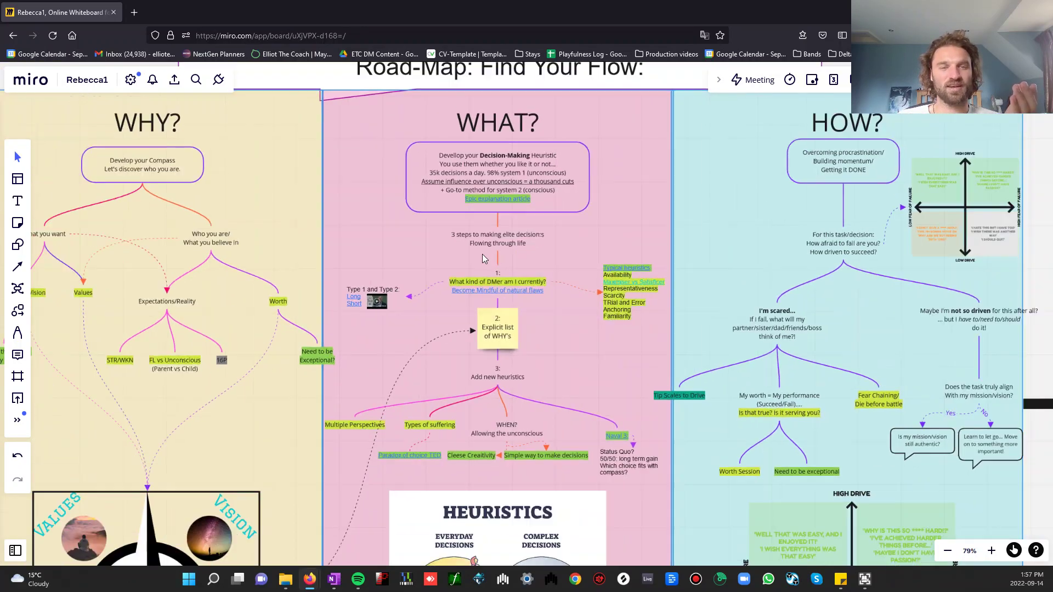
pyautogui.scroll(-1, 481, 254)
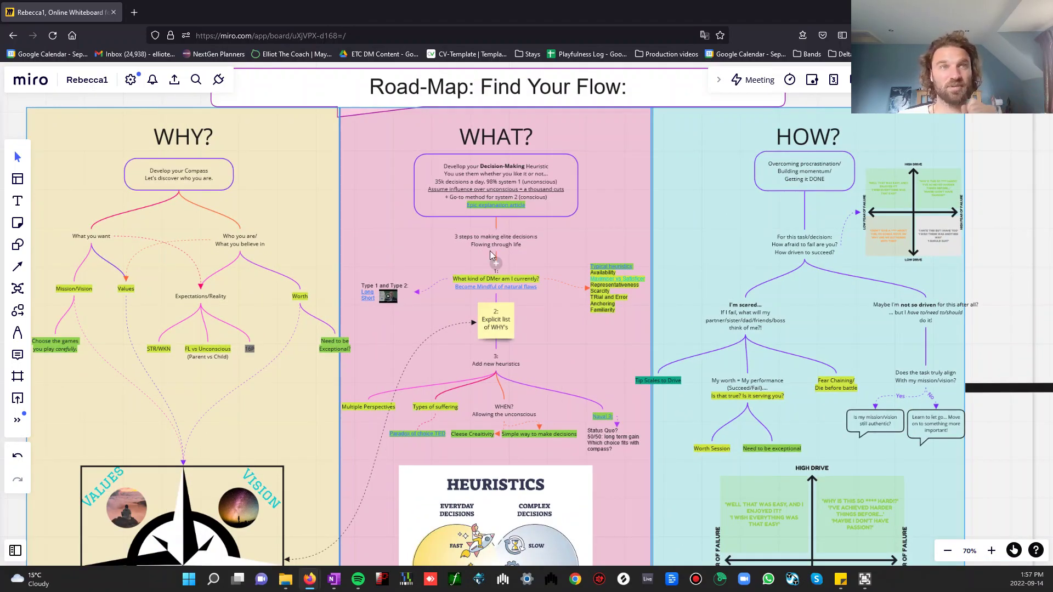
pyautogui.scroll(-1, 490, 254)
pyautogui.scroll(-1, 492, 245)
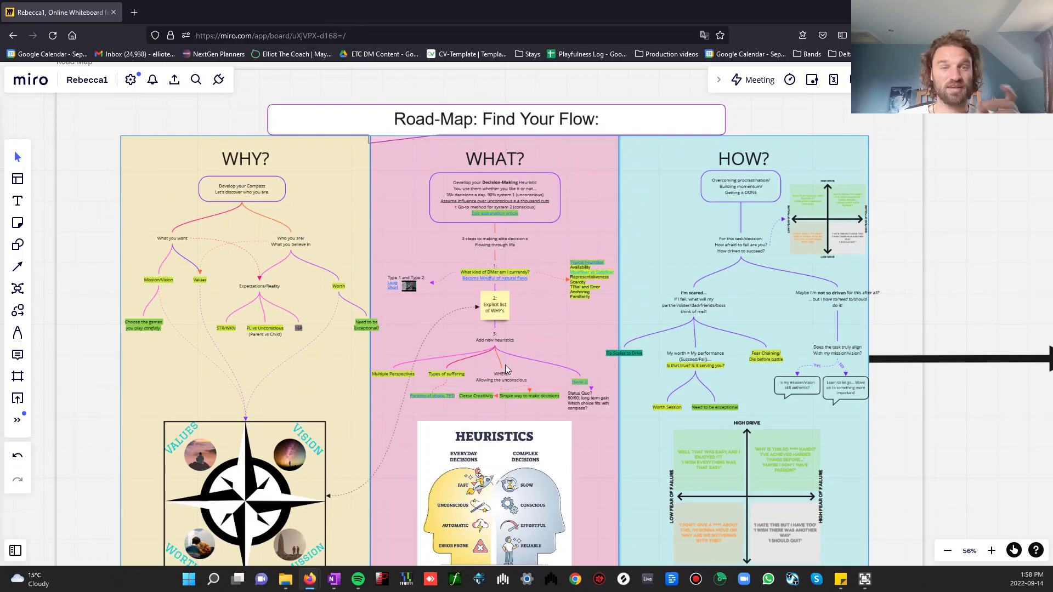
pyautogui.scroll(-1, 505, 369)
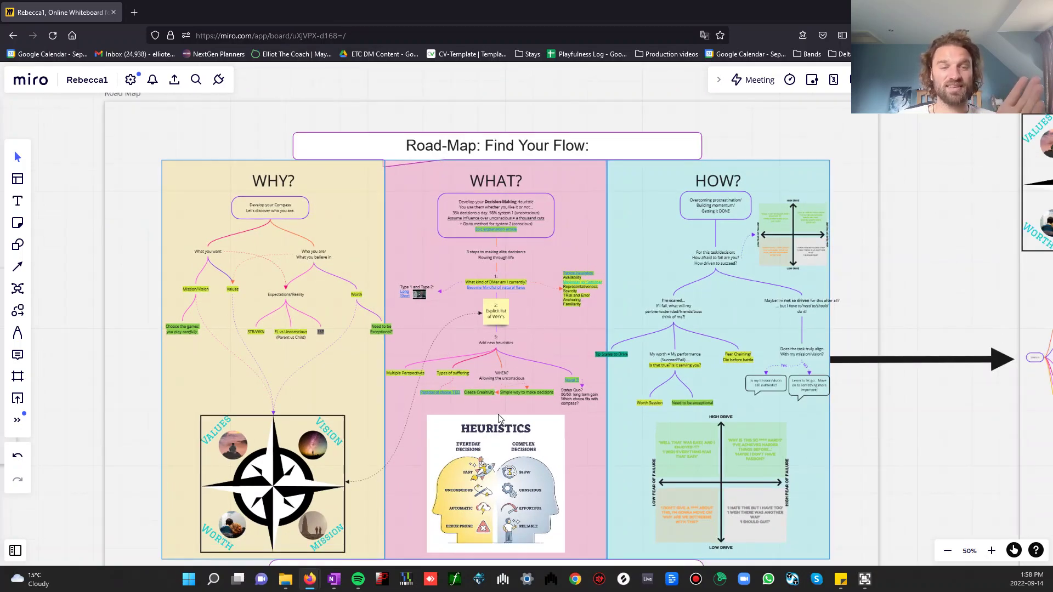
# Step: Pan over the WHY column, zoom into the compass, then settle at 63% on the lower Road Map
pyautogui.scroll(3, 498, 417)
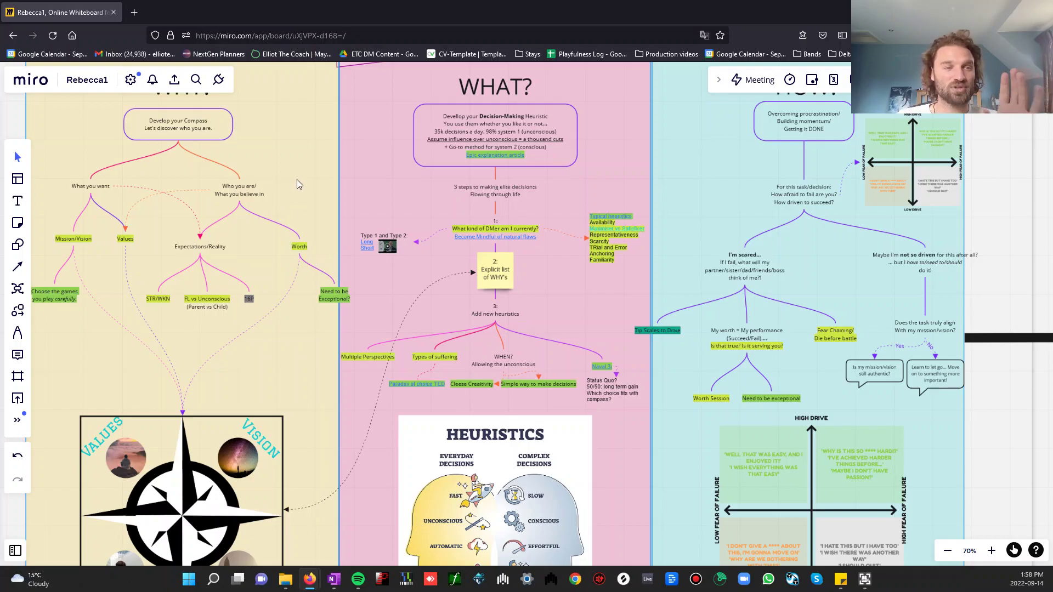
pyautogui.moveTo(297, 180); pyautogui.dragTo(345, 176)
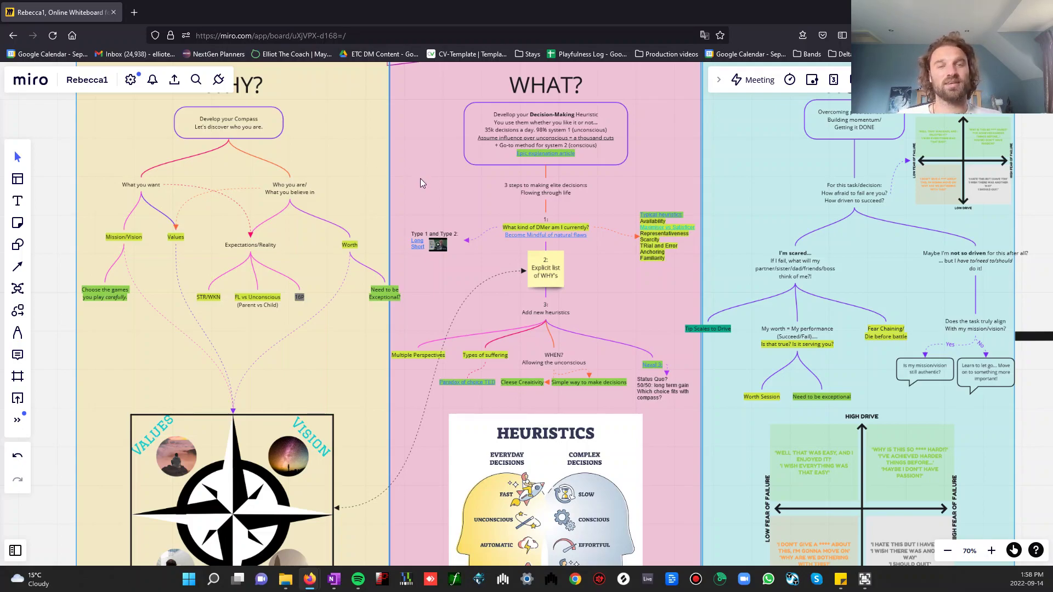
pyautogui.moveTo(417, 176); pyautogui.dragTo(360, 207)
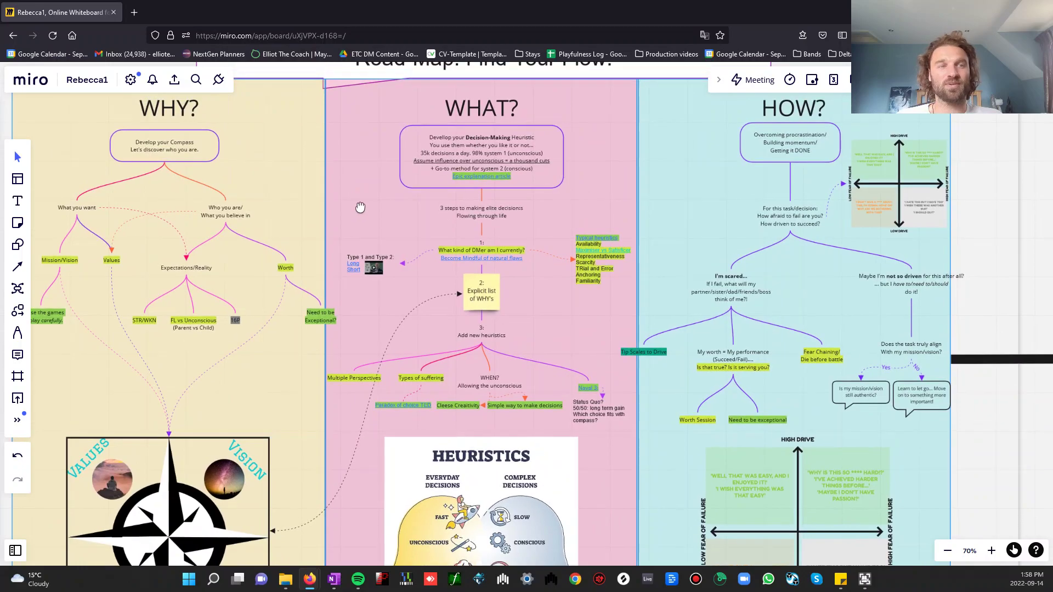
pyautogui.scroll(-5, 265, 359)
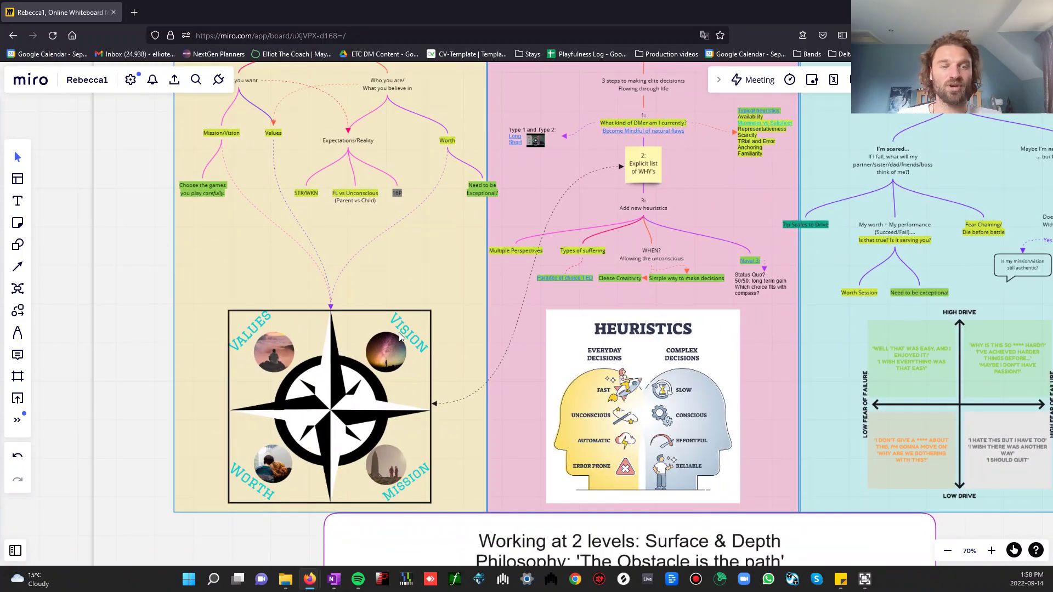
pyautogui.scroll(6, 338, 425)
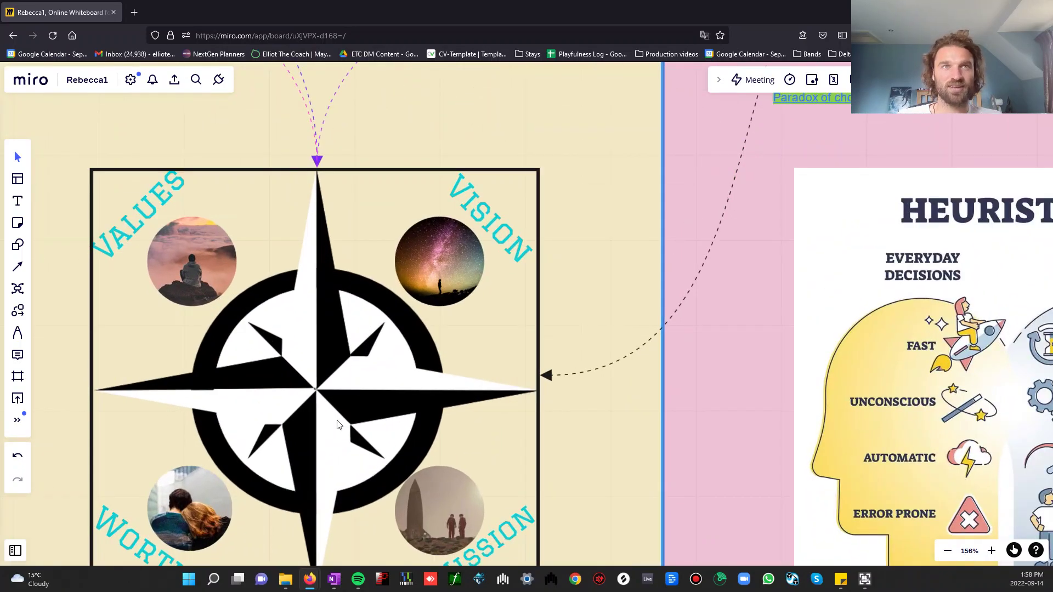
pyautogui.scroll(-6, 338, 425)
pyautogui.scroll(1, 472, 357)
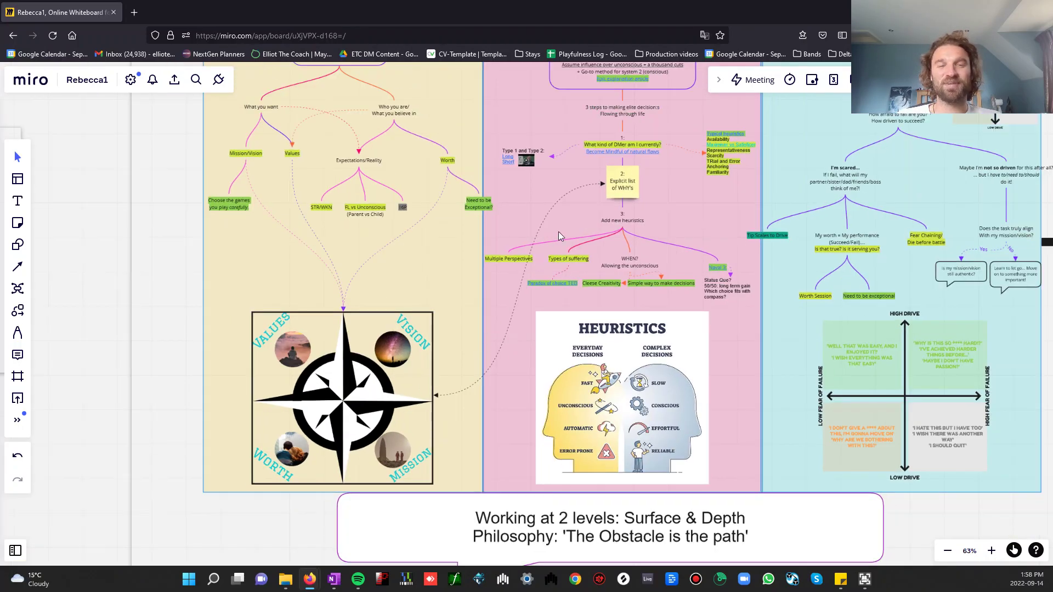
# Step: Pan to the HOW column and zoom to 124% on the Overcoming procrastination tree
pyautogui.moveTo(665, 209); pyautogui.dragTo(327, 252)
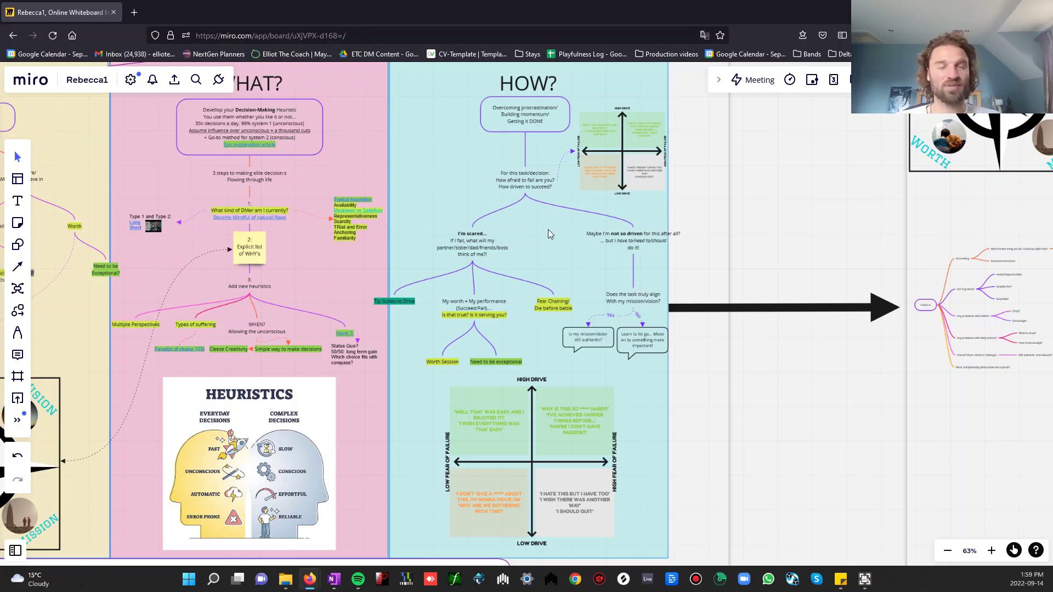
pyautogui.scroll(5, 555, 224)
pyautogui.moveTo(531, 223); pyautogui.dragTo(527, 340)
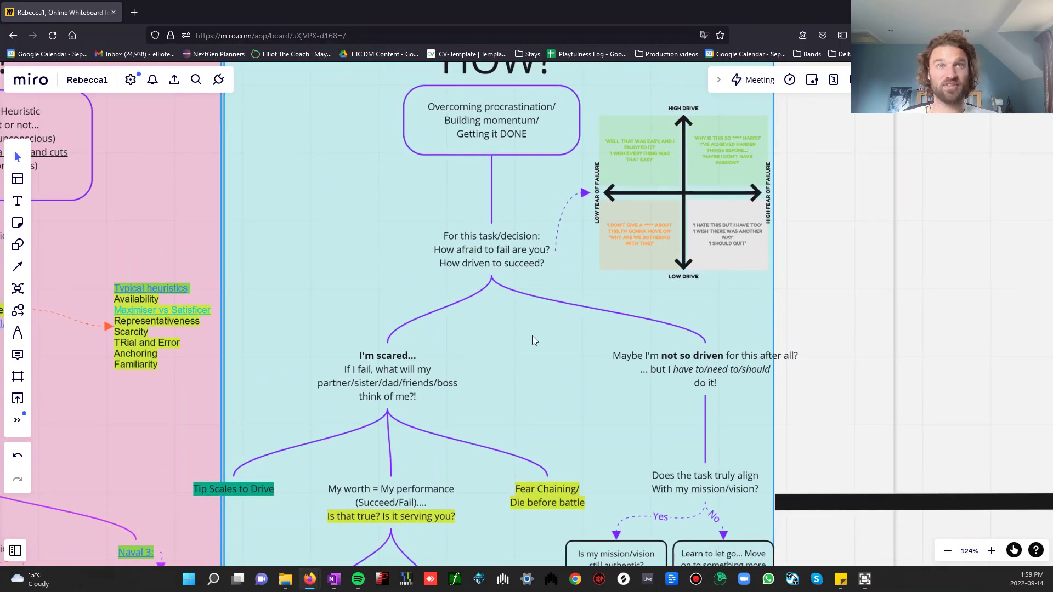